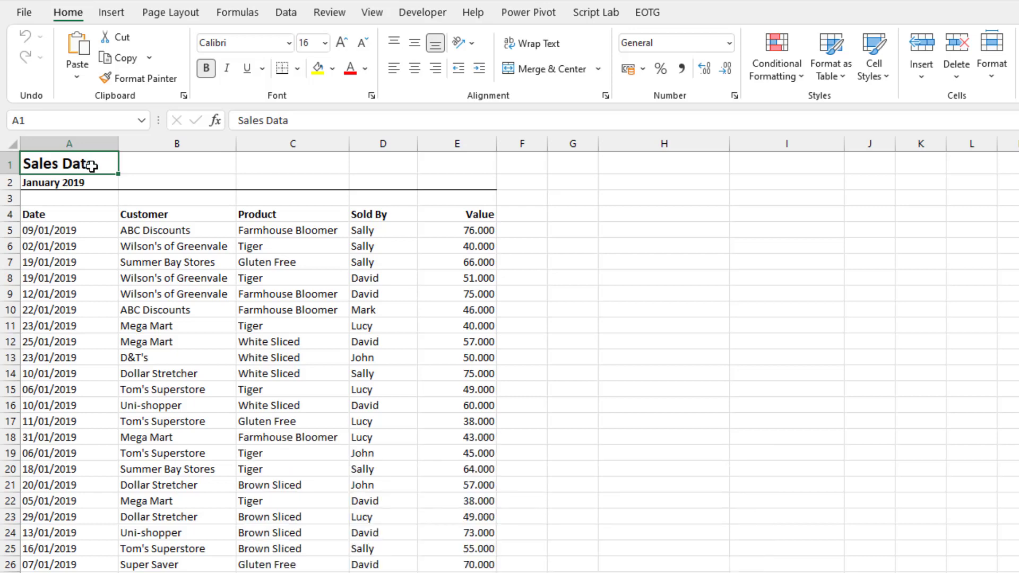
- Review the January sheet's headers Date, Customer, Product, Sold By and Value in A4:E4
click(99, 214)
click(155, 217)
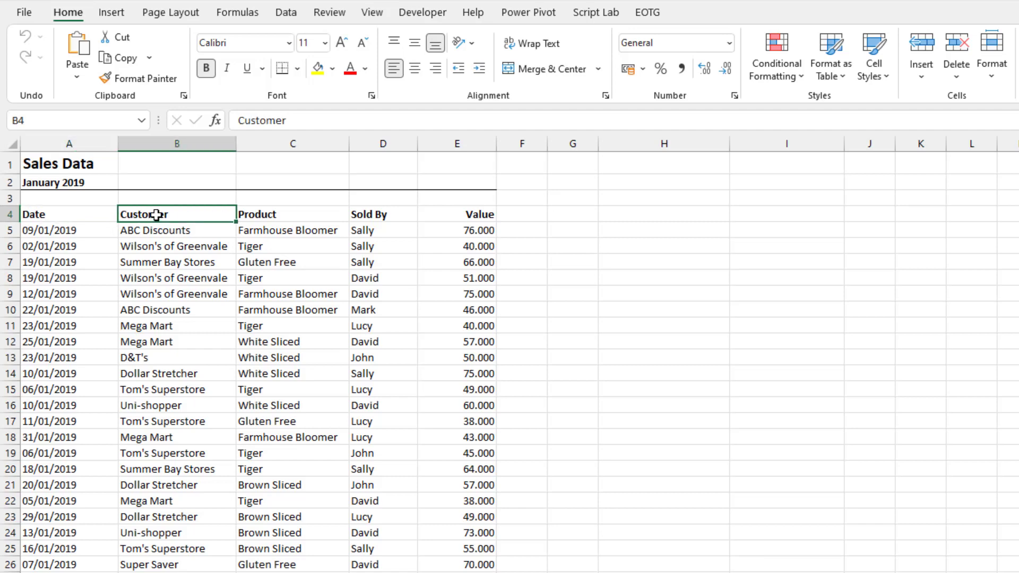
click(272, 216)
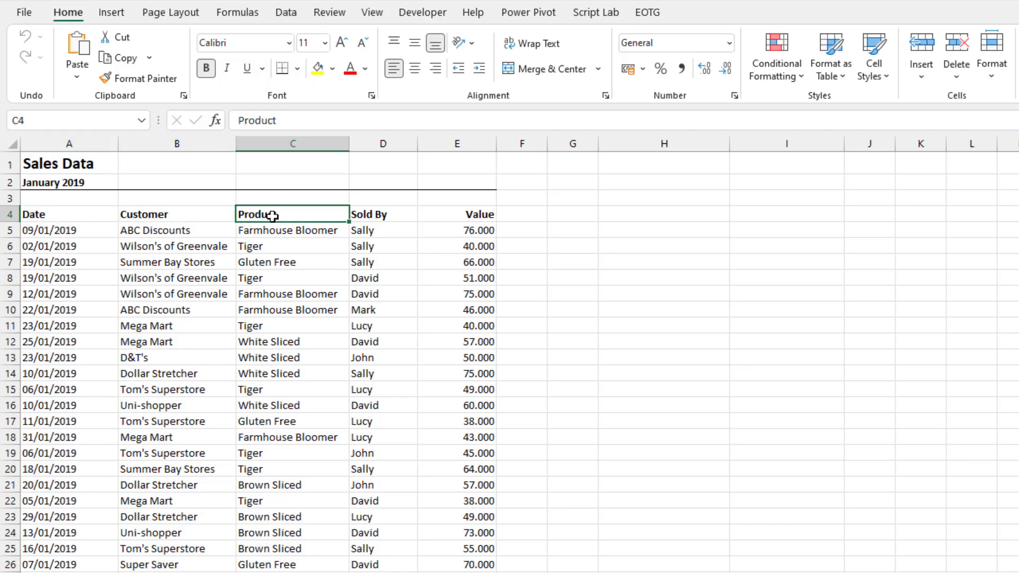
click(363, 215)
click(455, 216)
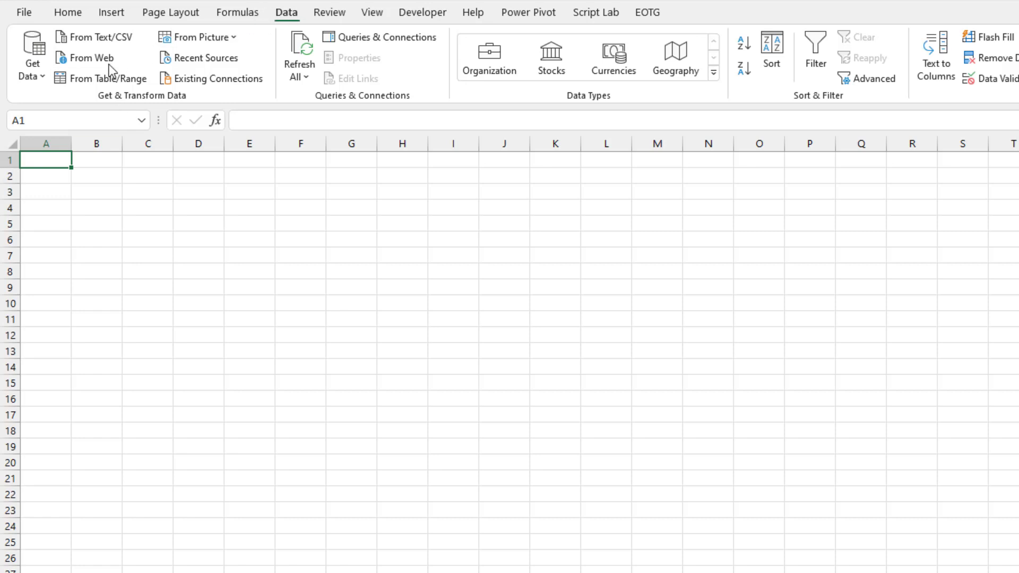
- Import the January sheet from January 2019.xlsx into Power Query Editor for transforming
click(43, 79)
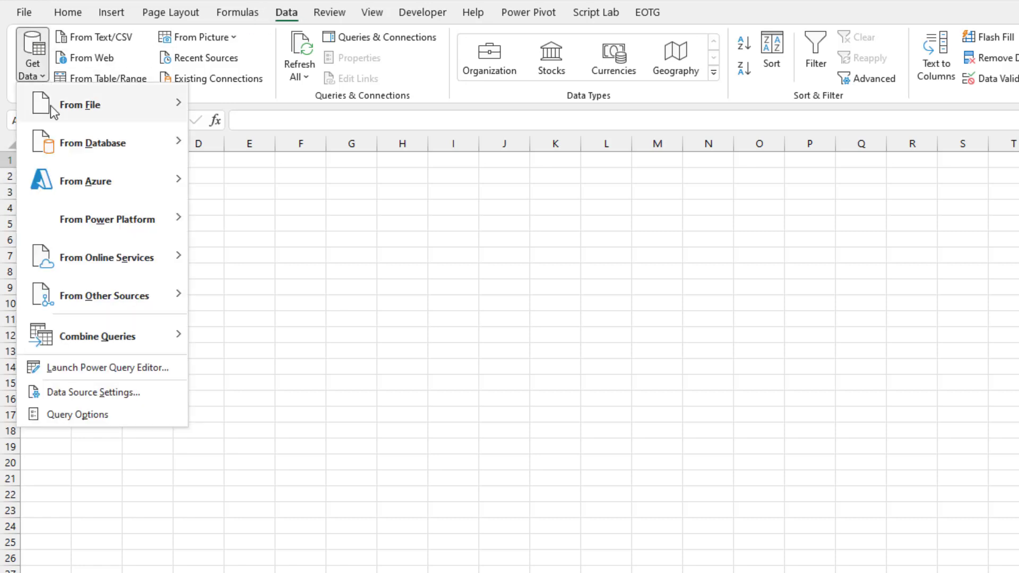
mouse_move(192, 104)
click(285, 105)
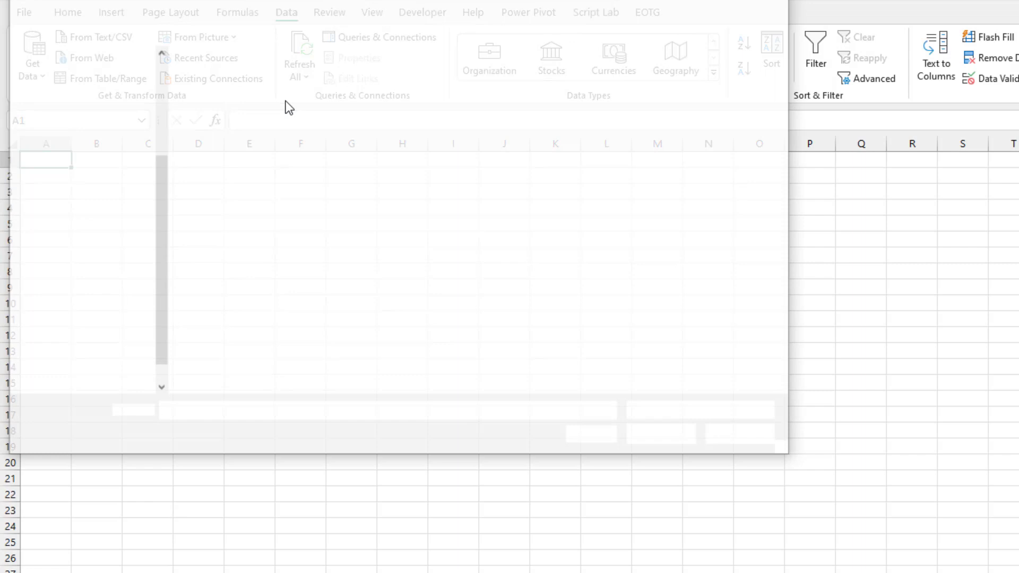
click(273, 112)
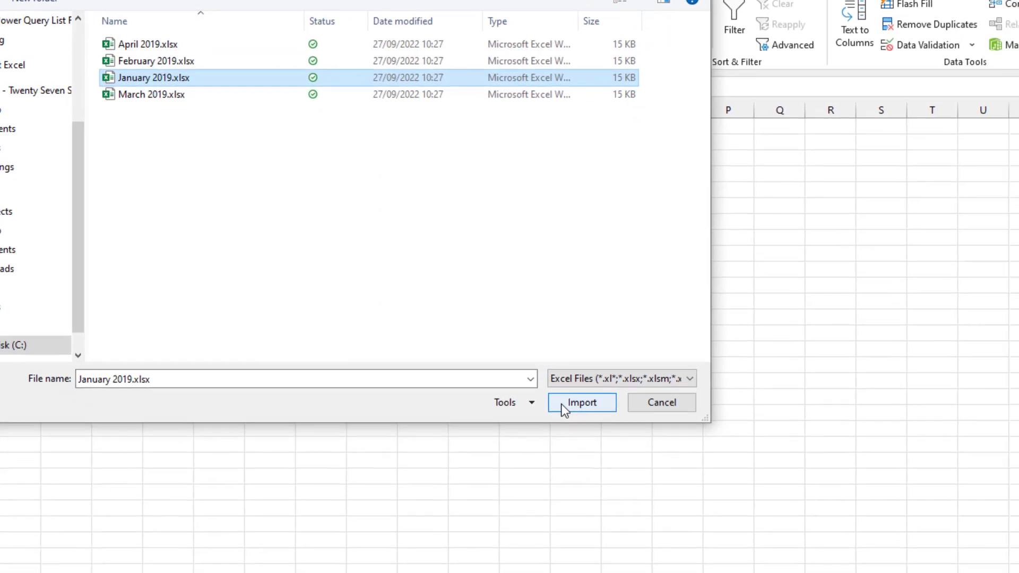
click(563, 407)
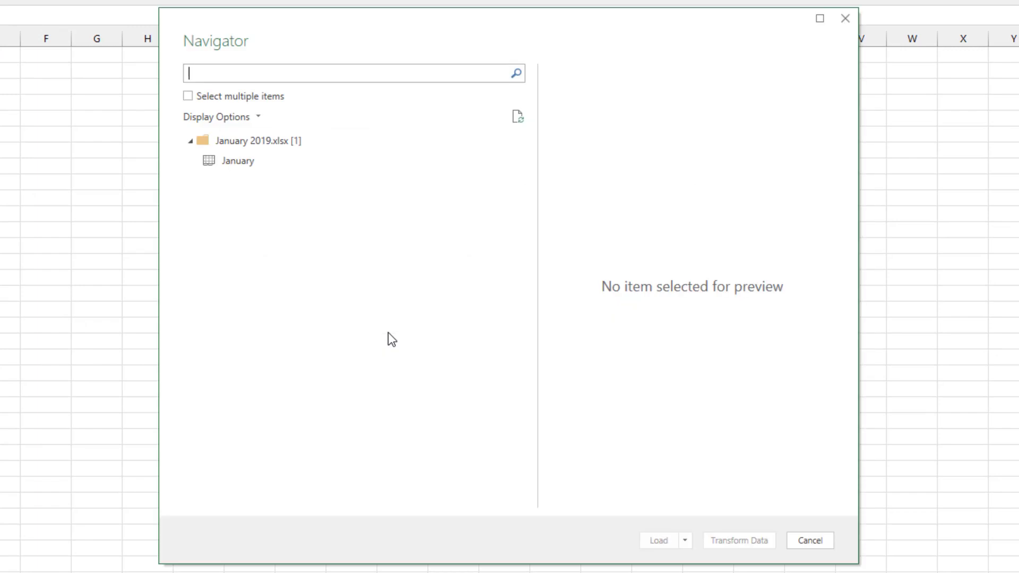
click(246, 166)
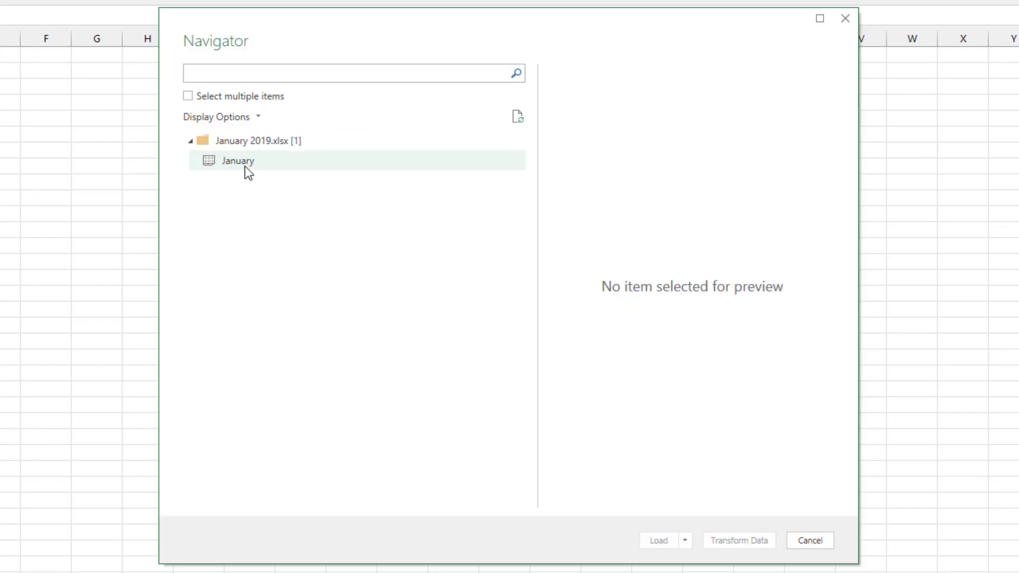
click(734, 539)
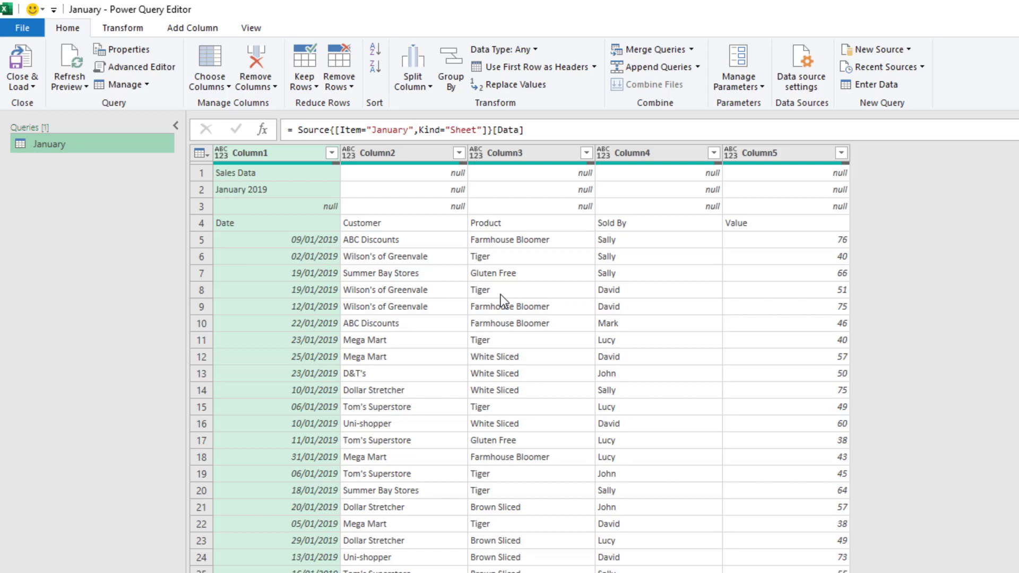
- Remove the top 3 rows and promote the first row to column headers
click(354, 83)
click(339, 106)
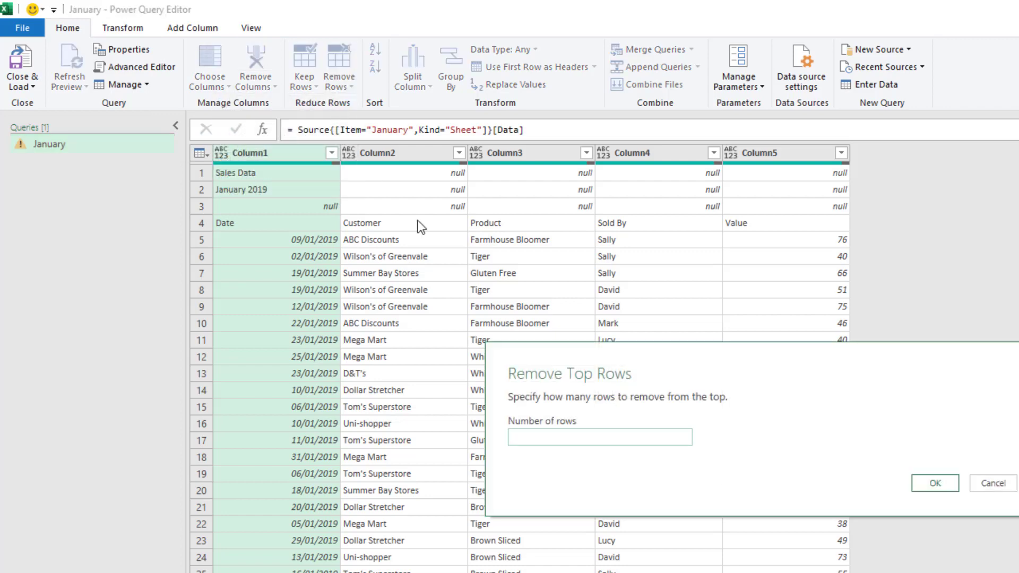
text(3)
click(937, 484)
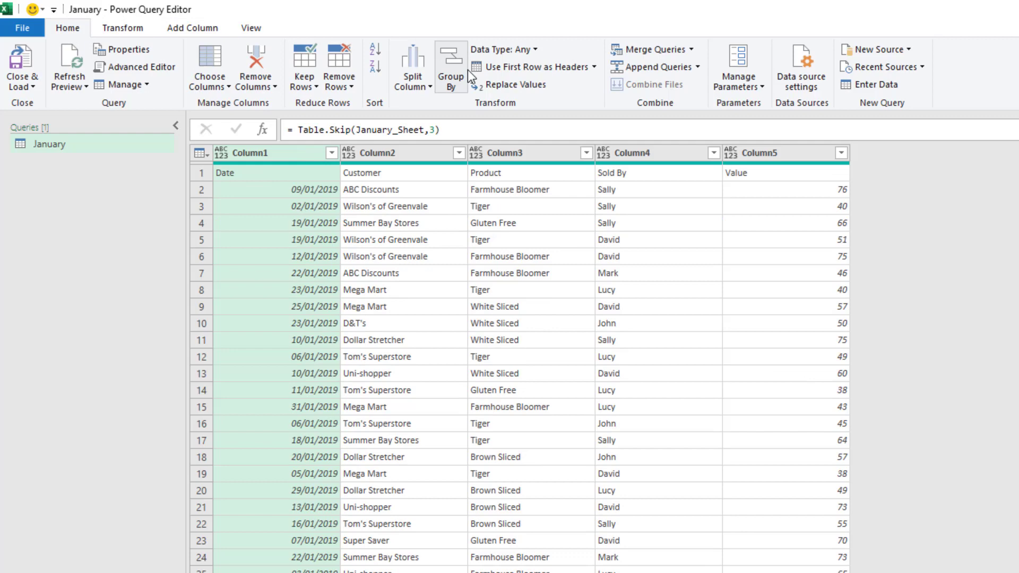
click(534, 72)
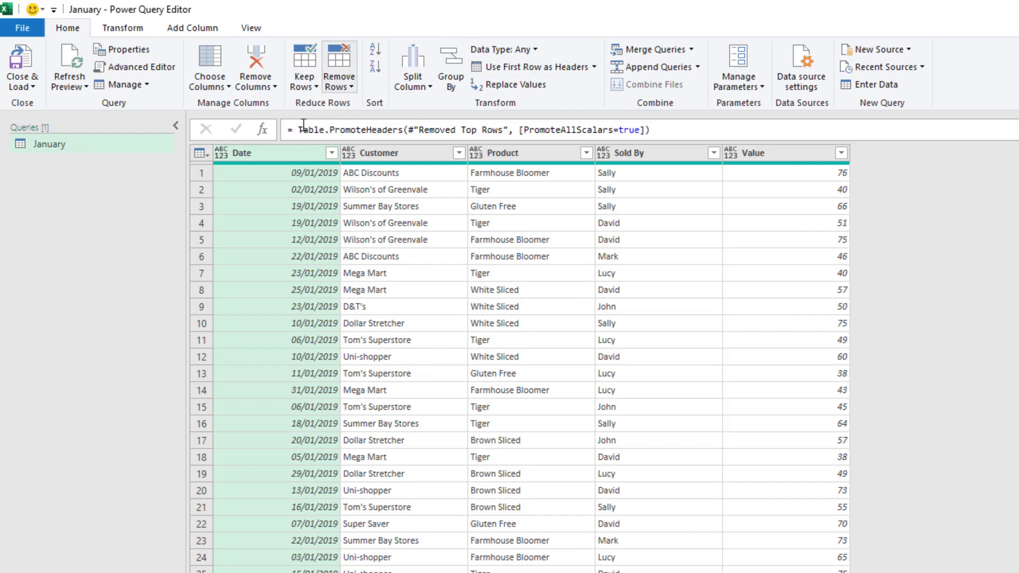
- Detect data types for all columns from Date to Value
shift+click(752, 160)
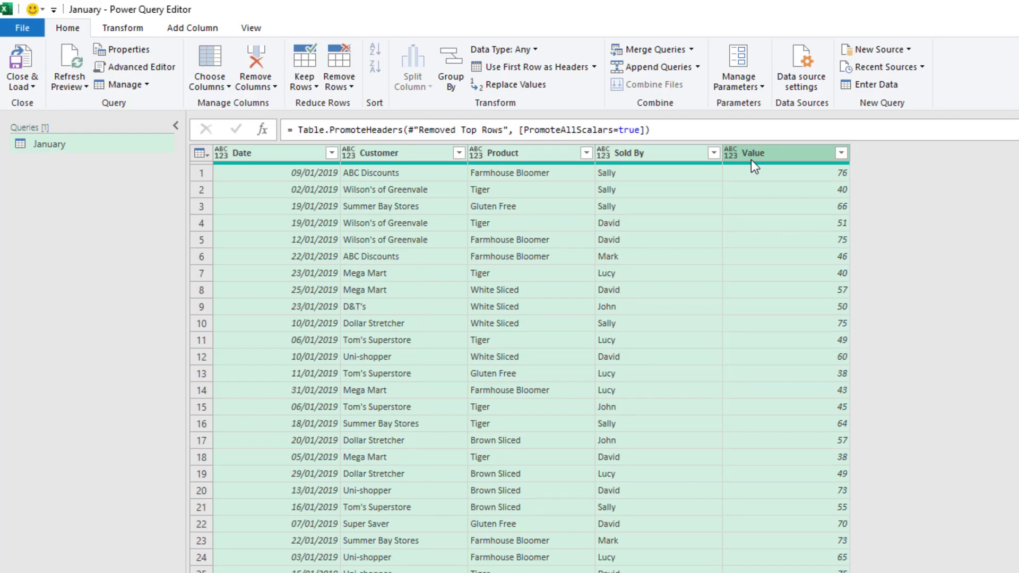
click(131, 28)
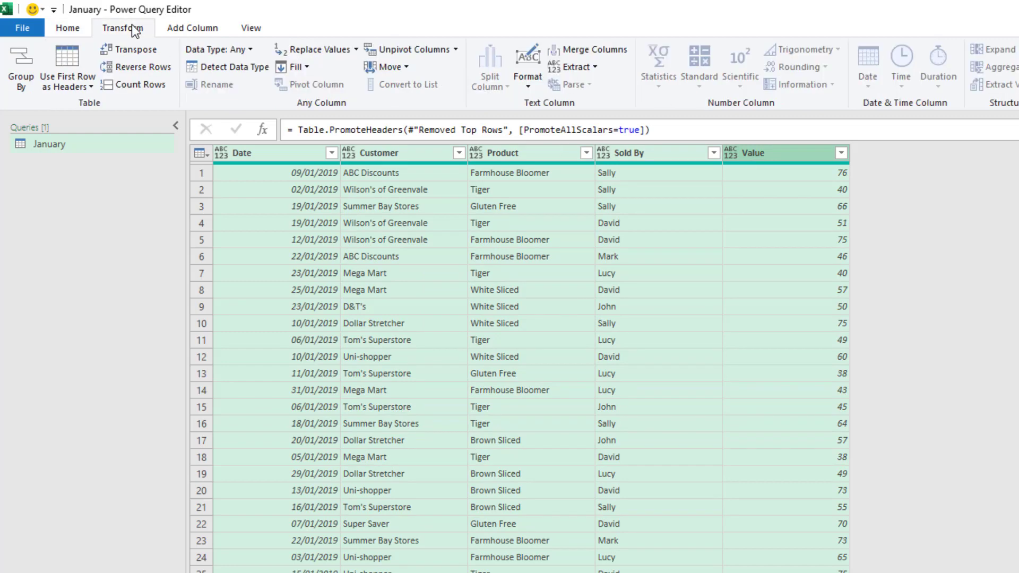
click(244, 71)
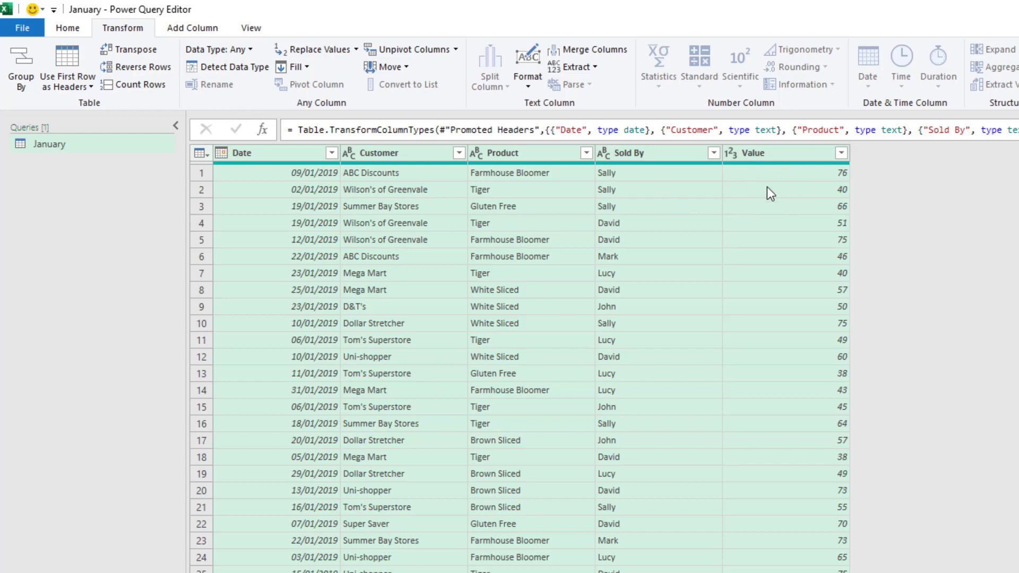
- Add an End of Month column from Date and move it to the first position
click(301, 155)
click(206, 29)
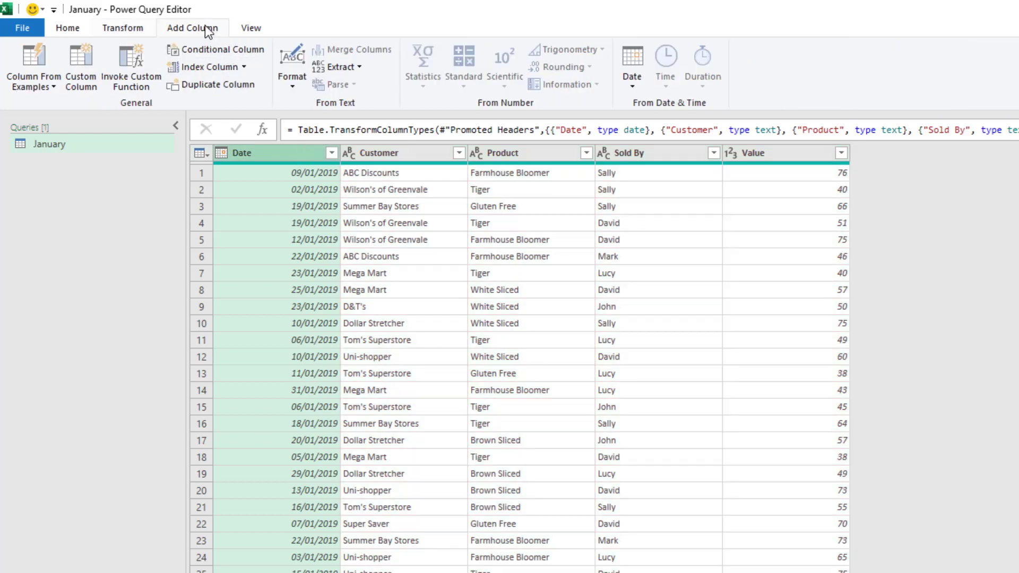
click(631, 83)
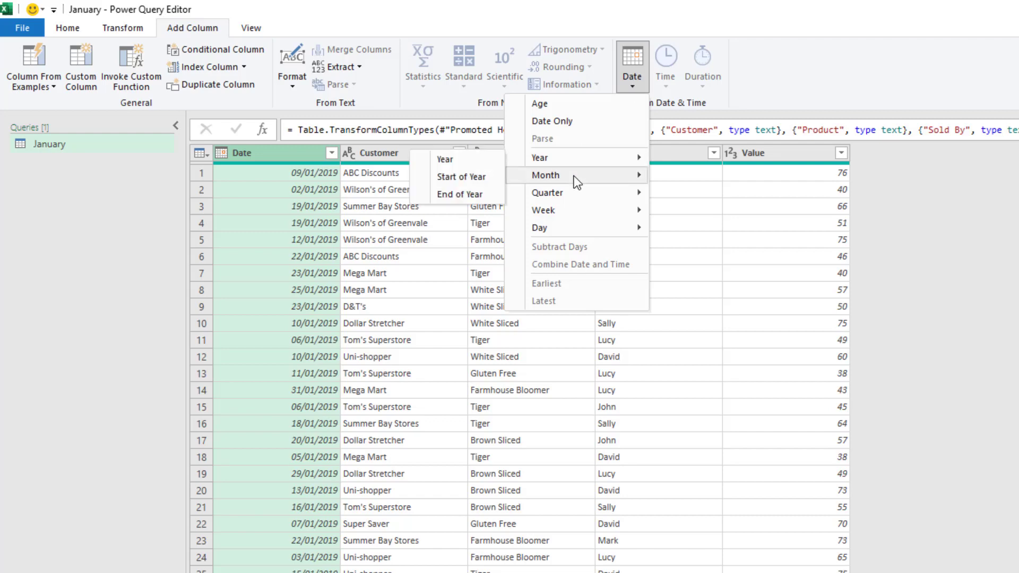
mouse_move(536, 180)
click(474, 211)
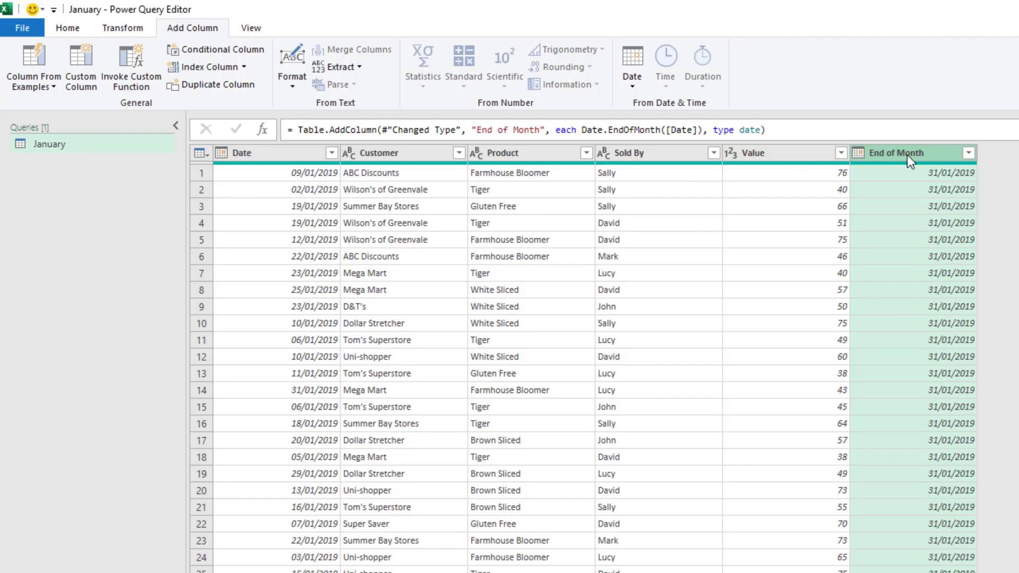
drag(908, 155, 271, 151)
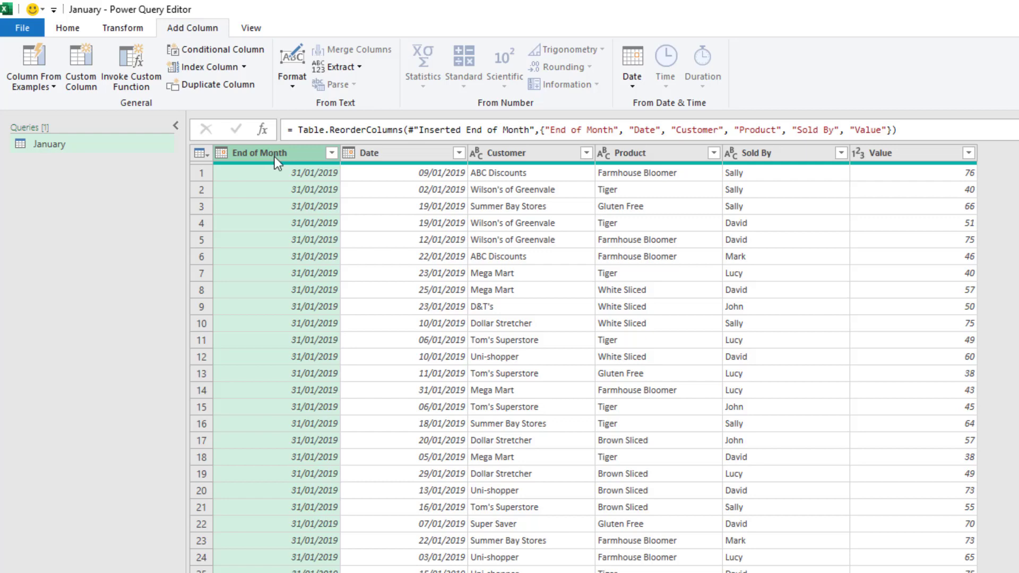
- Close and load the January query as Only Create Connection
click(79, 31)
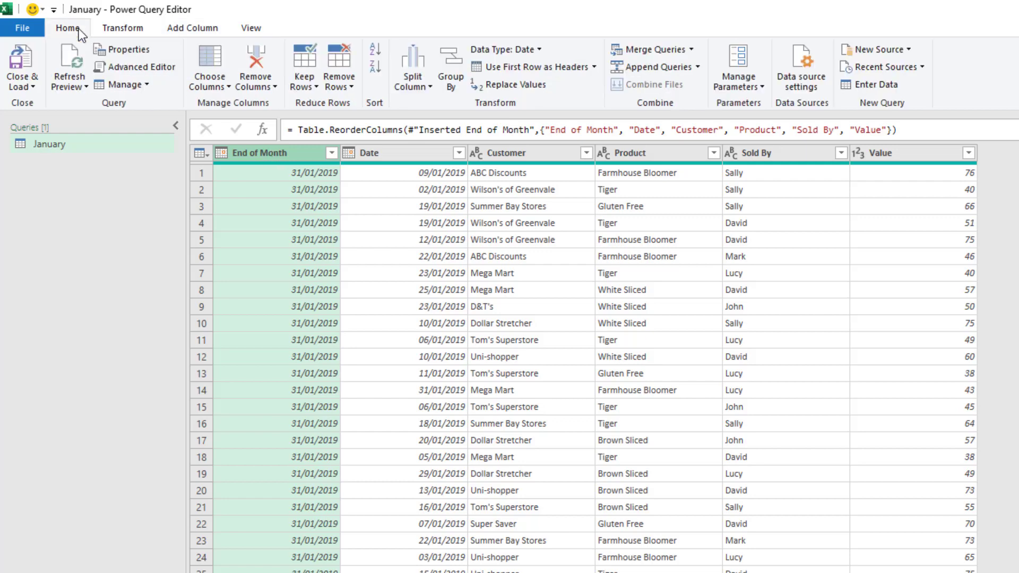
click(24, 82)
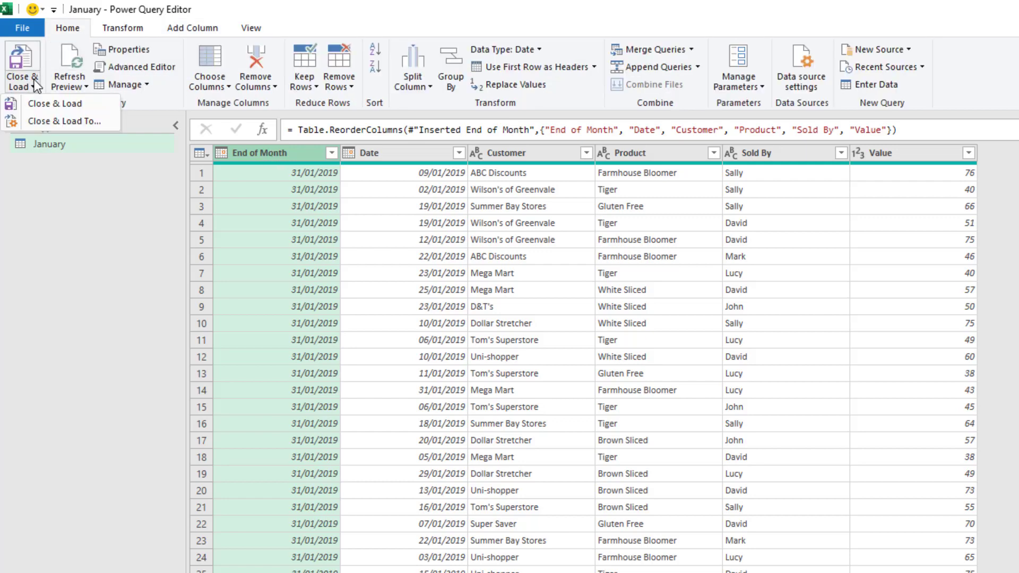
click(58, 121)
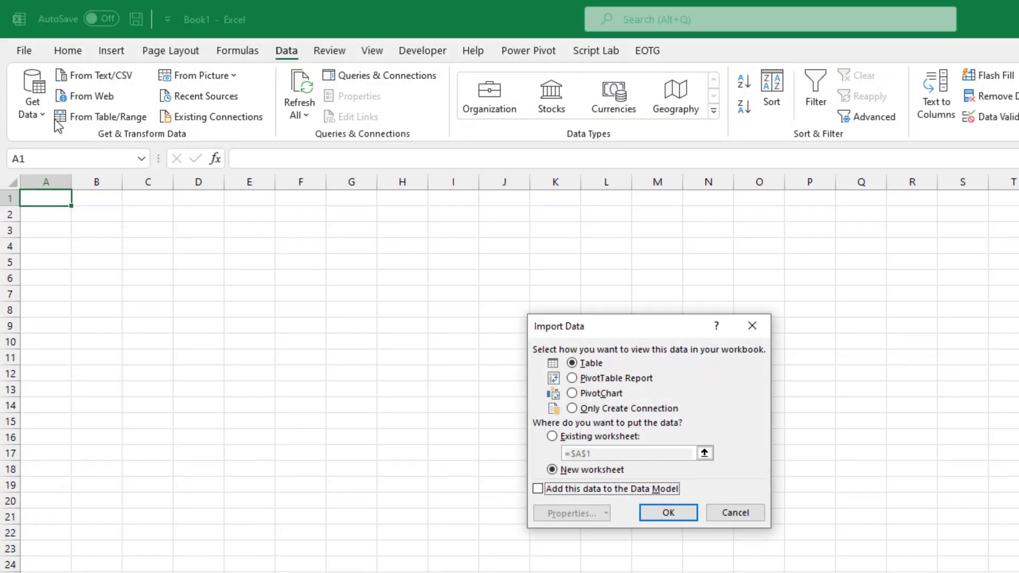
click(614, 409)
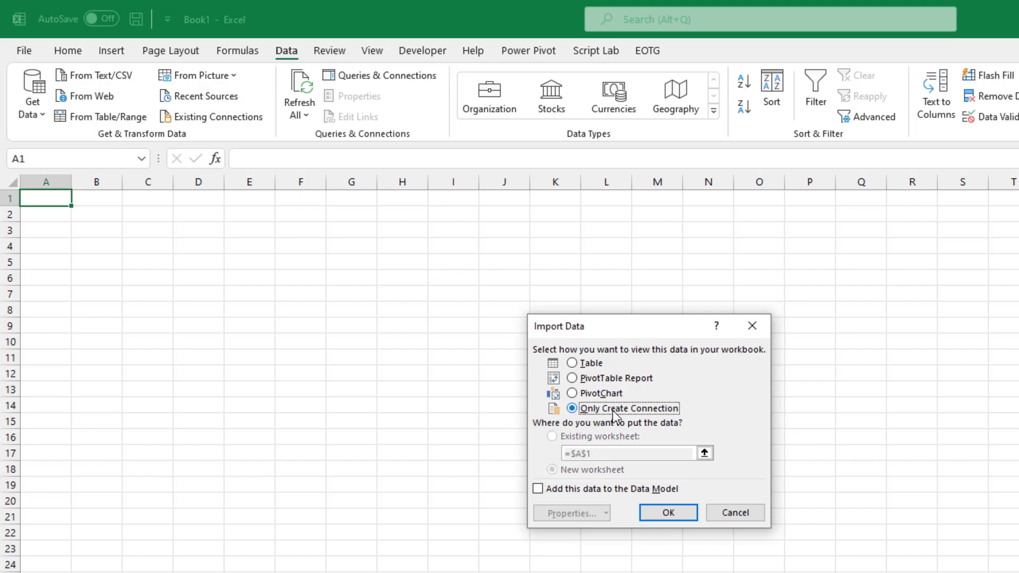
click(670, 513)
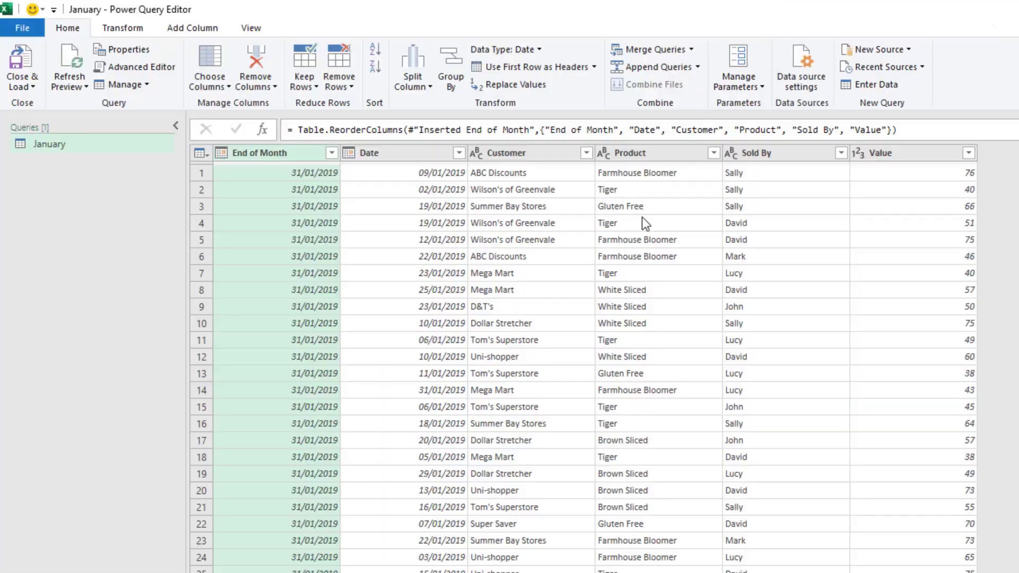
- Duplicate the January query, rename the copy February, and select its Source step
right_click(62, 145)
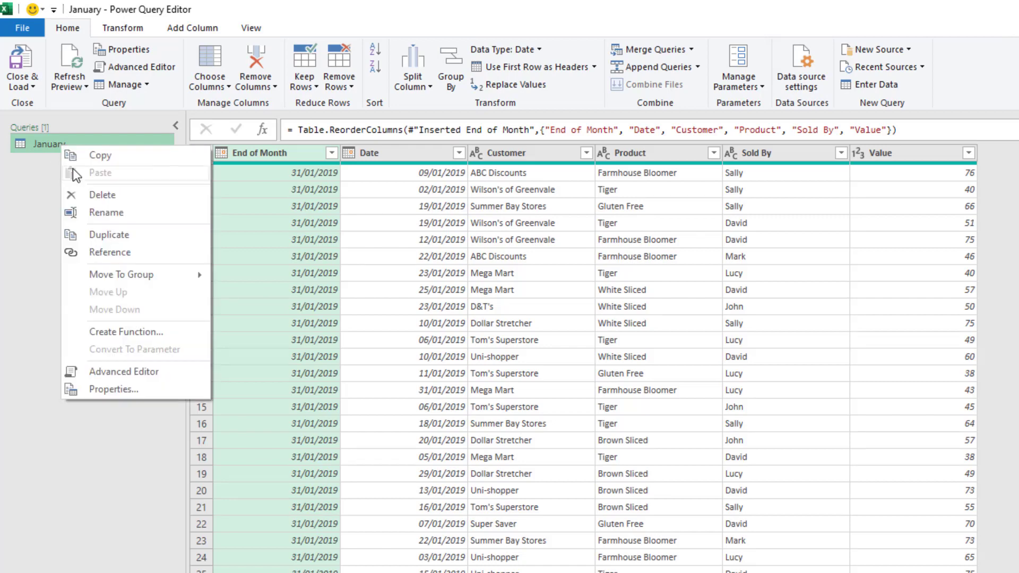
click(123, 238)
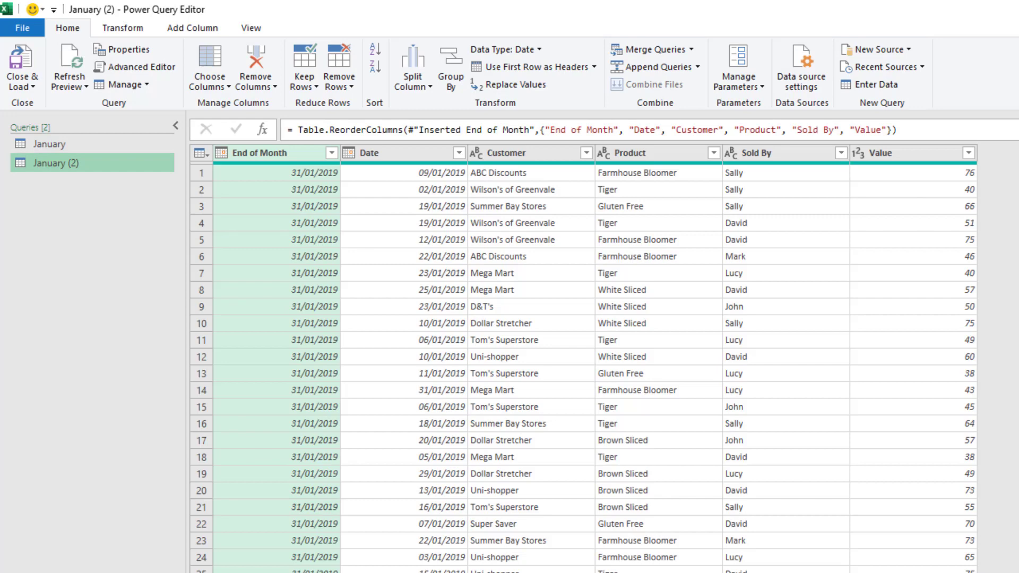
key(F2)
text(Fe)
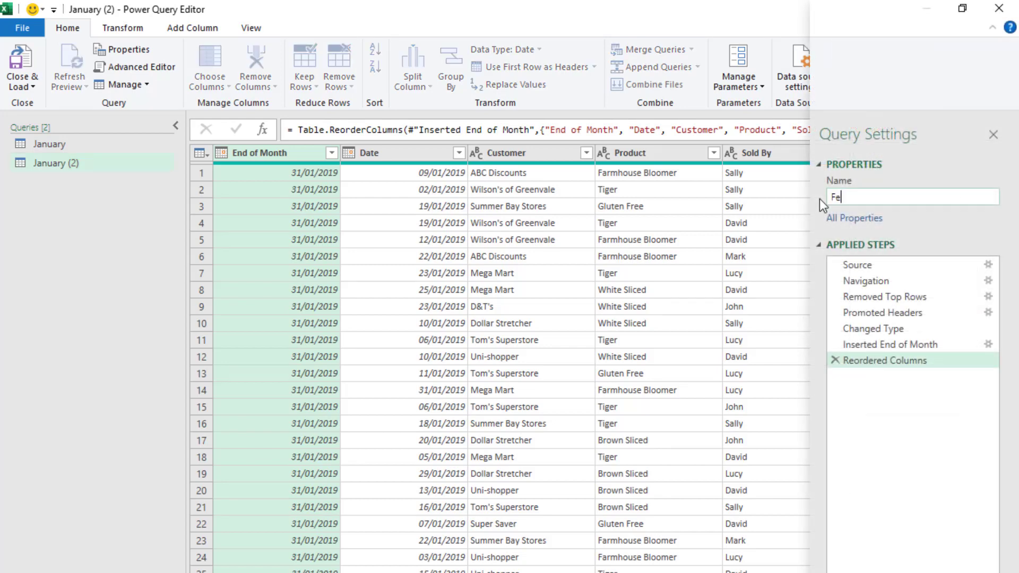
text(bruary)
click(862, 266)
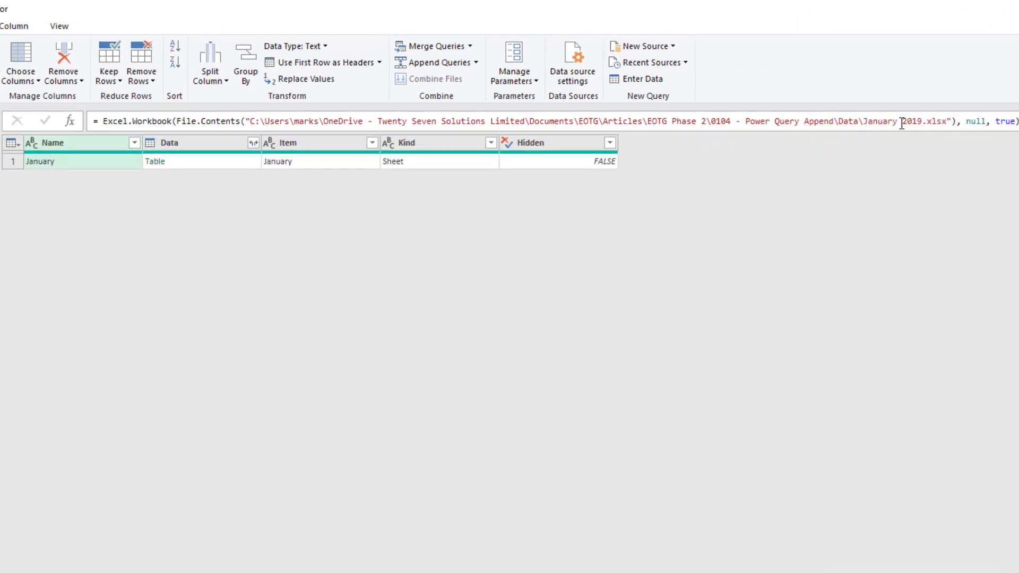
- Change the Source file path from January 2019.xlsx to February 2019.xlsx
click(902, 122)
drag(898, 123, 865, 123)
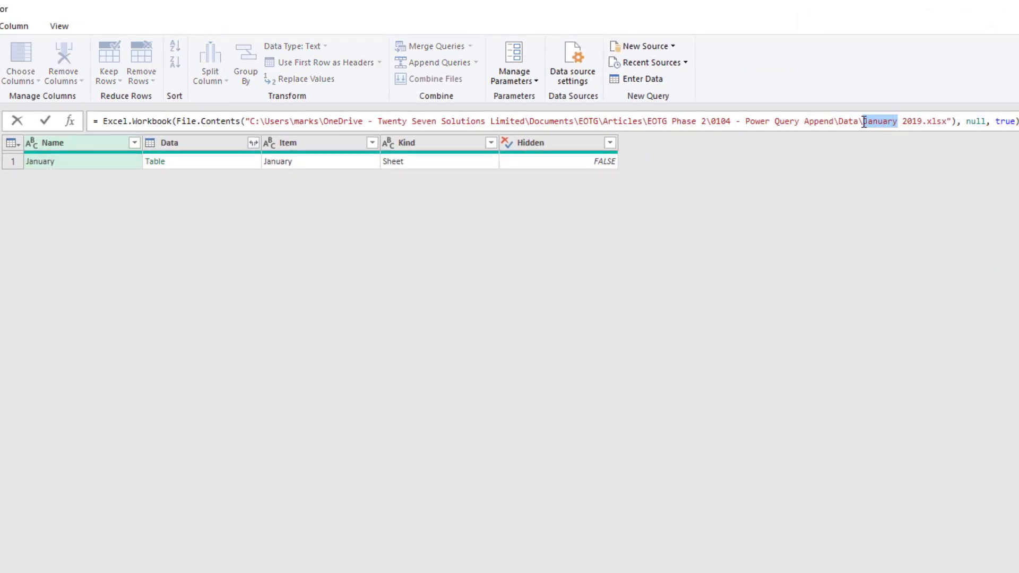
text(February)
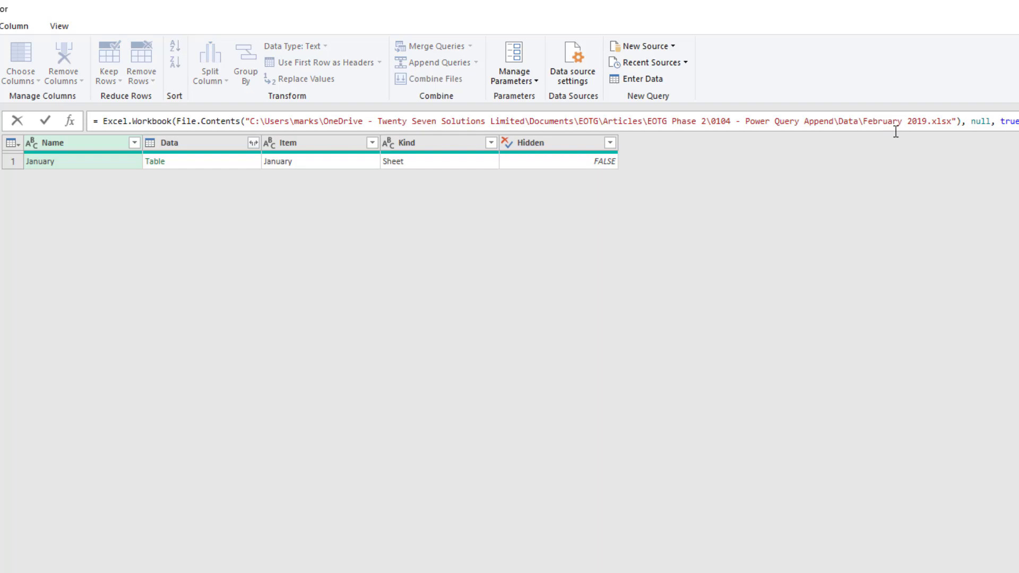
key(Return)
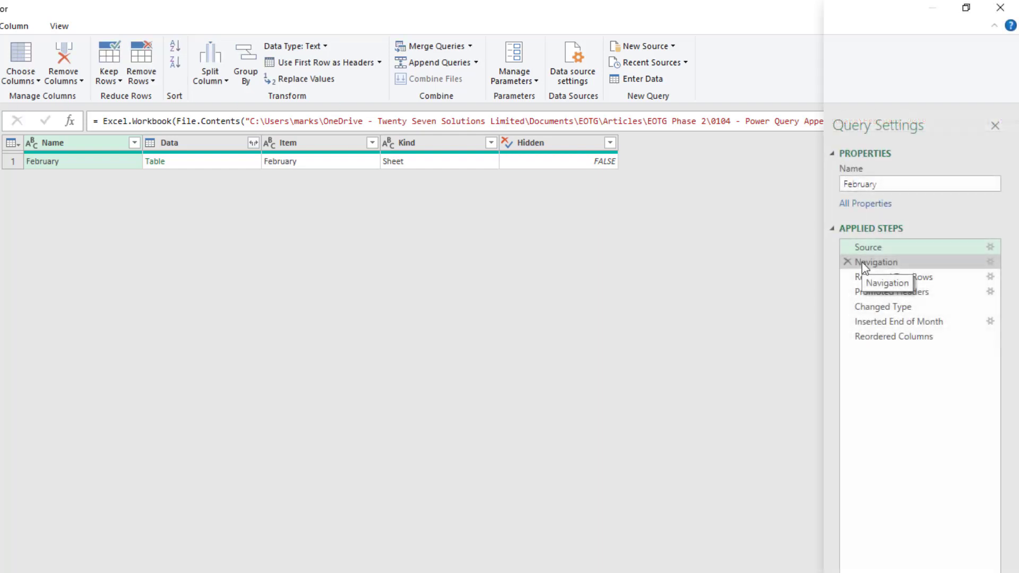
- Change the Navigation sheet name to February and verify each remaining applied step
click(862, 264)
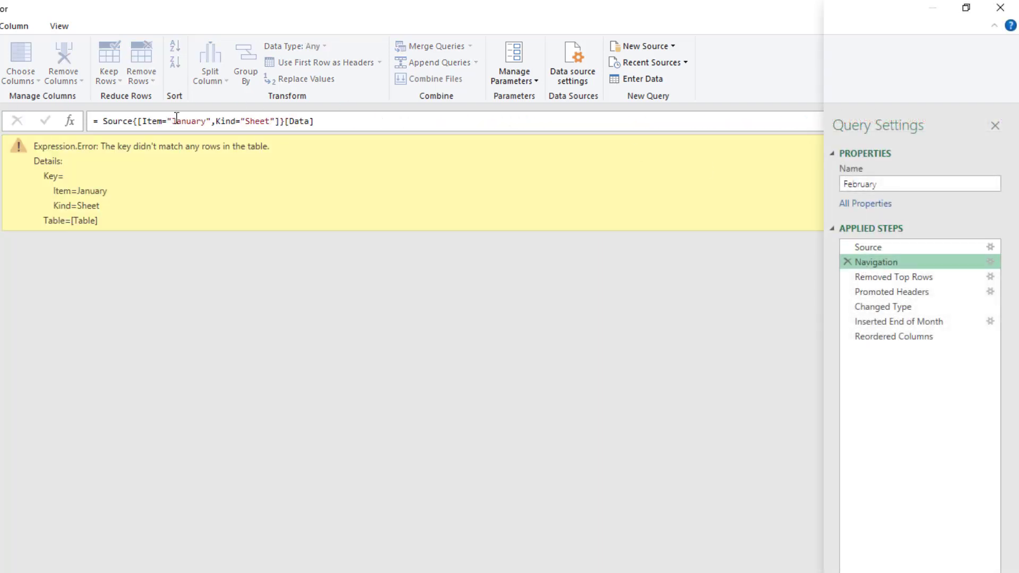
drag(206, 121, 177, 121)
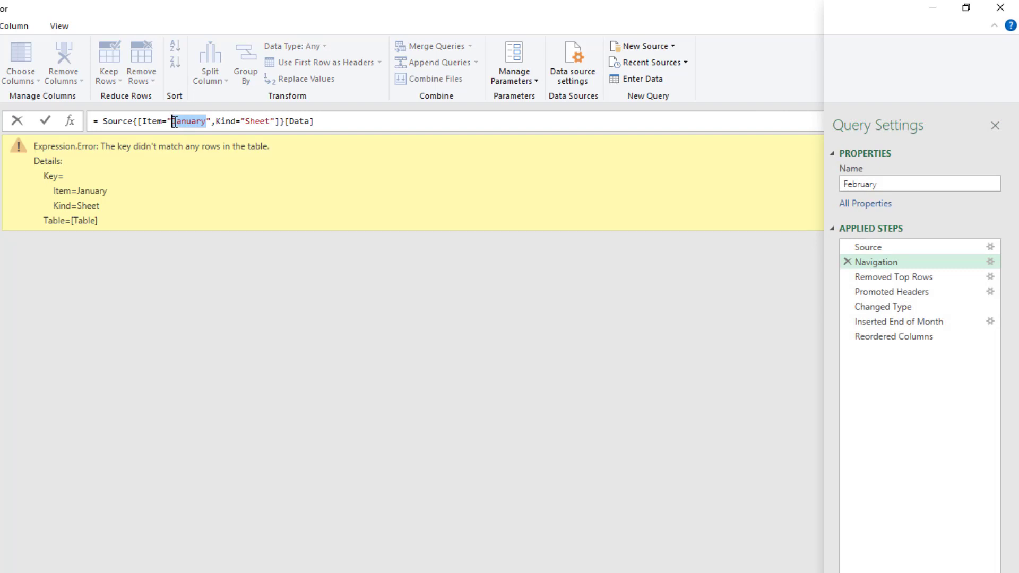
text(February)
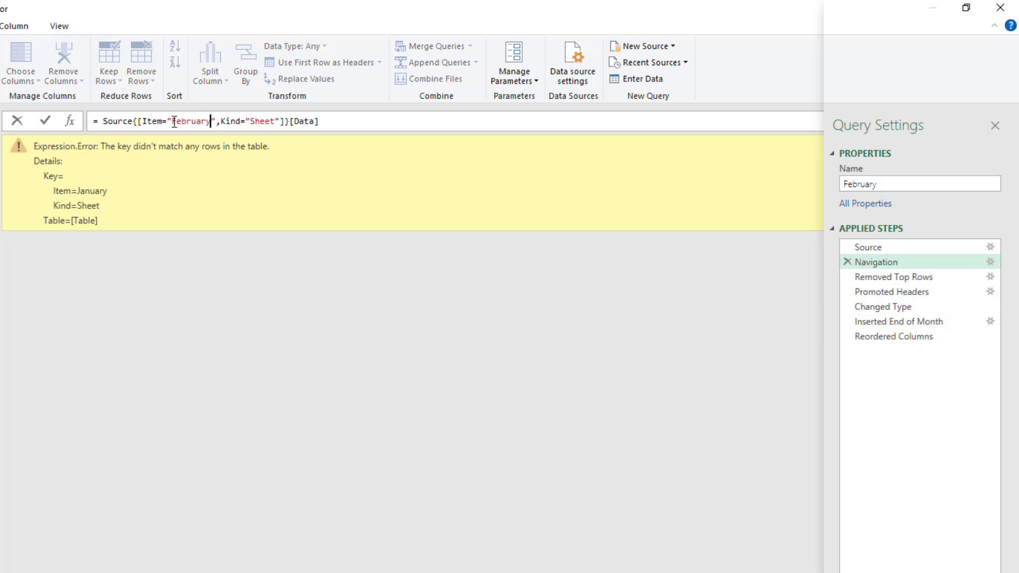
click(865, 277)
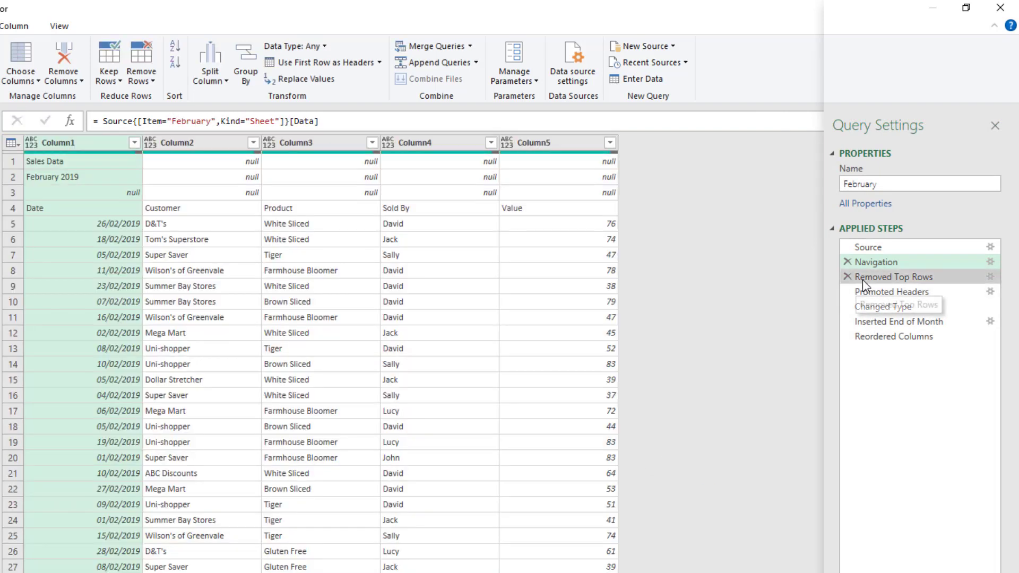
click(872, 292)
click(874, 307)
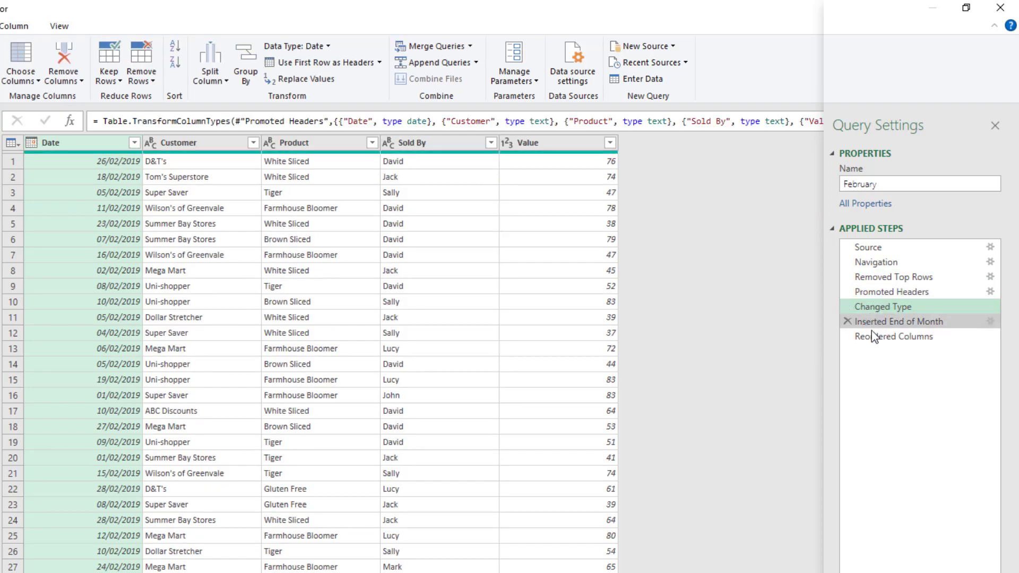
click(875, 322)
click(874, 337)
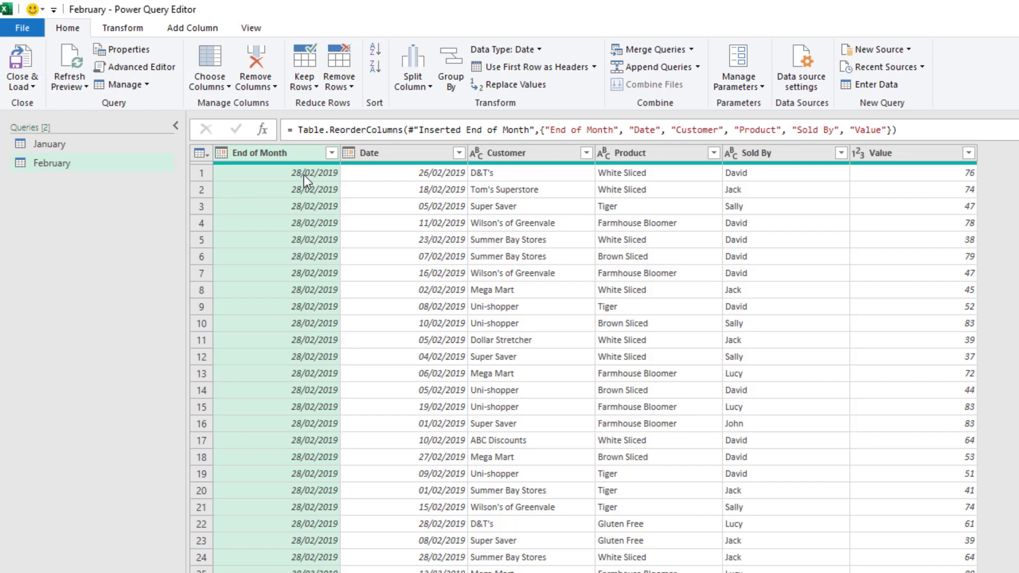
click(78, 148)
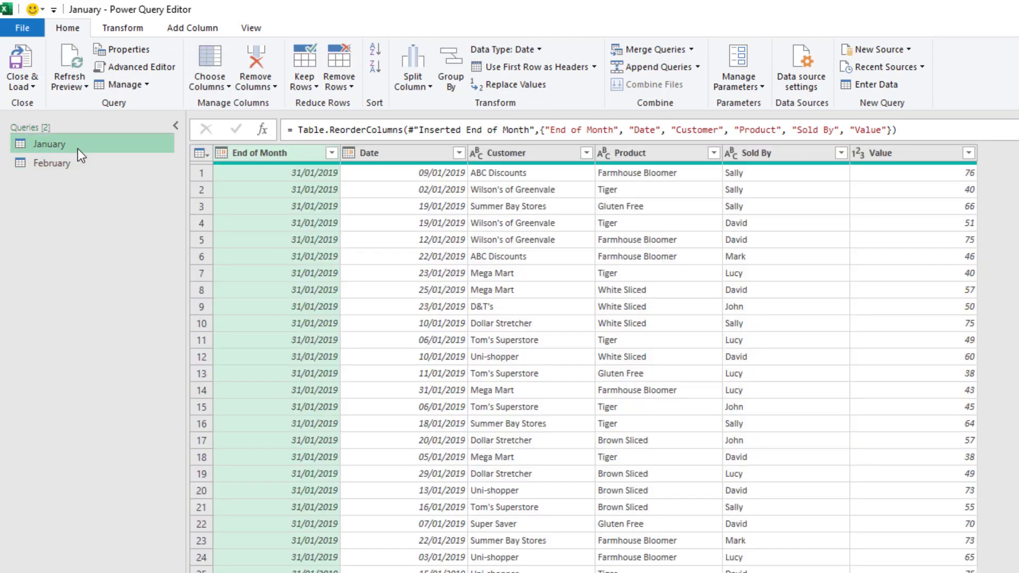
click(74, 164)
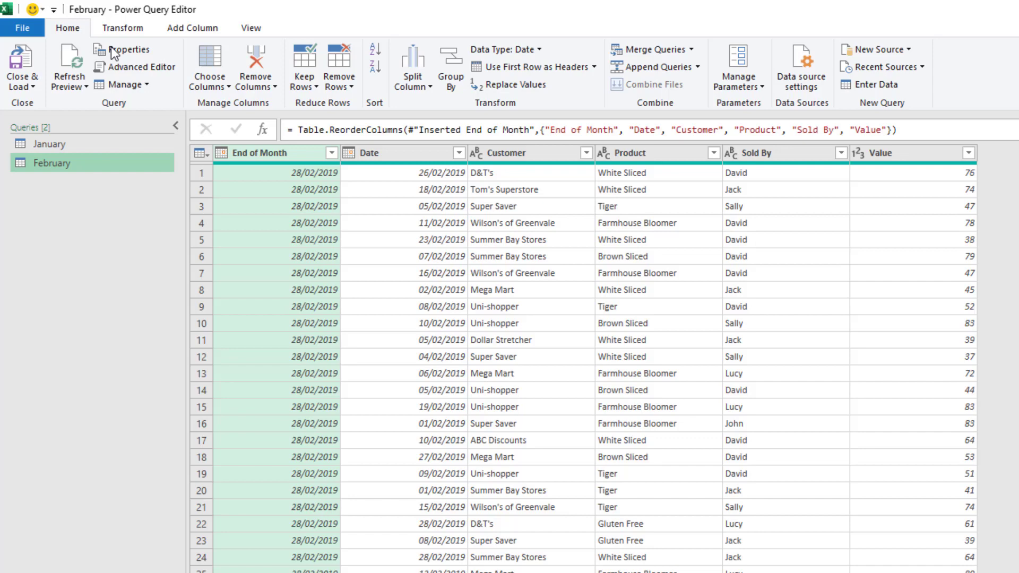
- Append January and February as a new query, with January ordered first
click(698, 67)
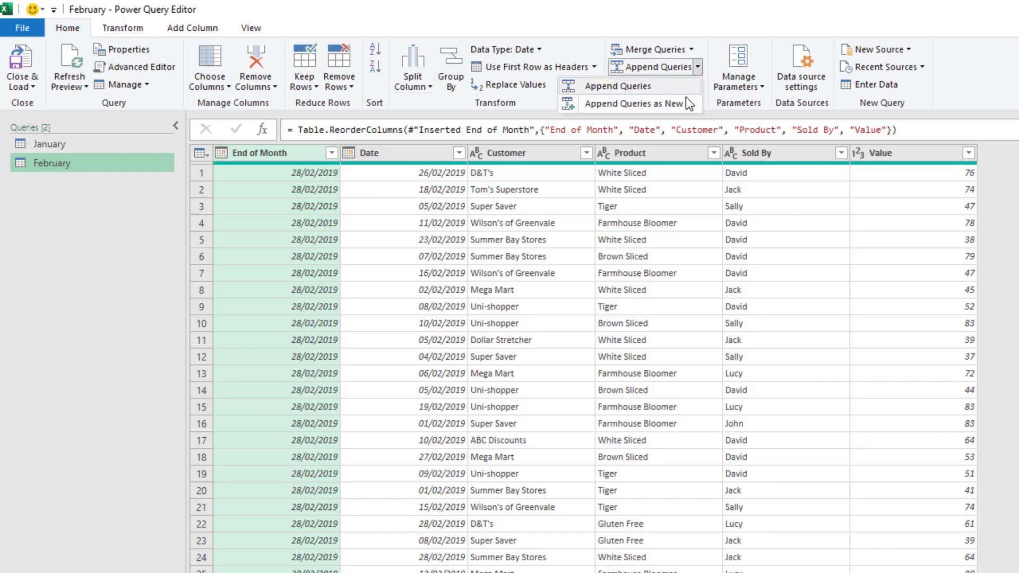
click(638, 104)
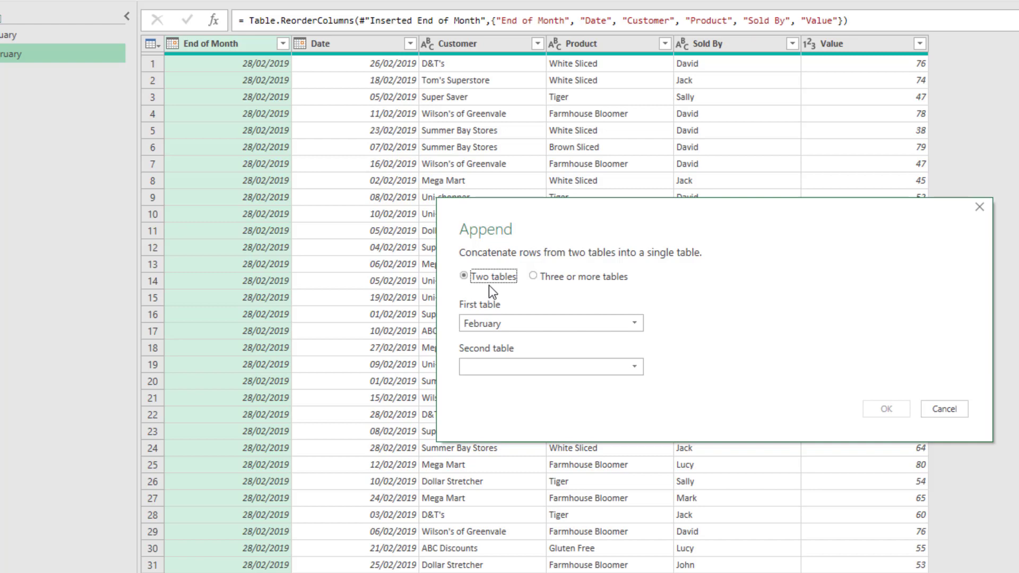
click(564, 279)
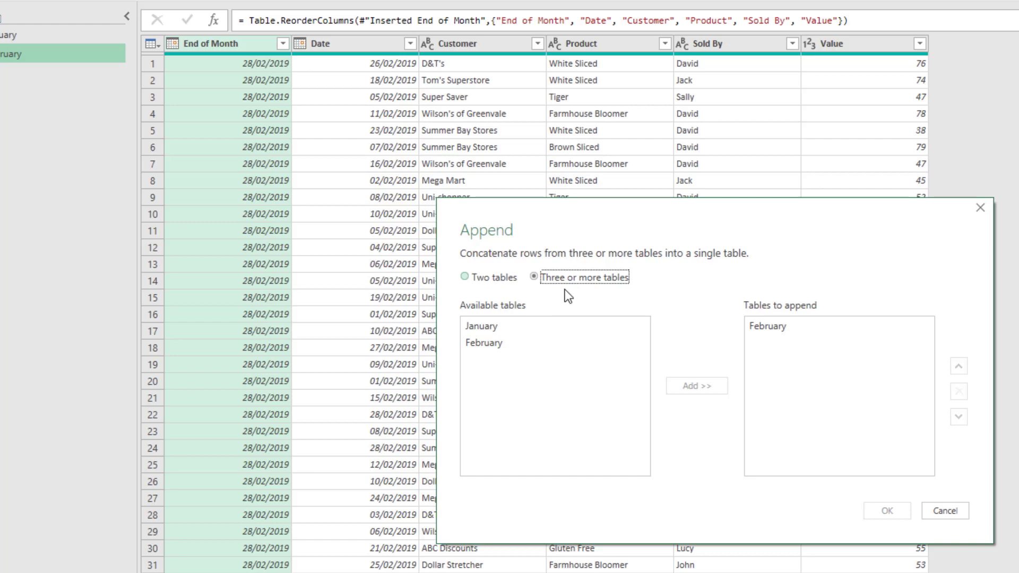
click(488, 327)
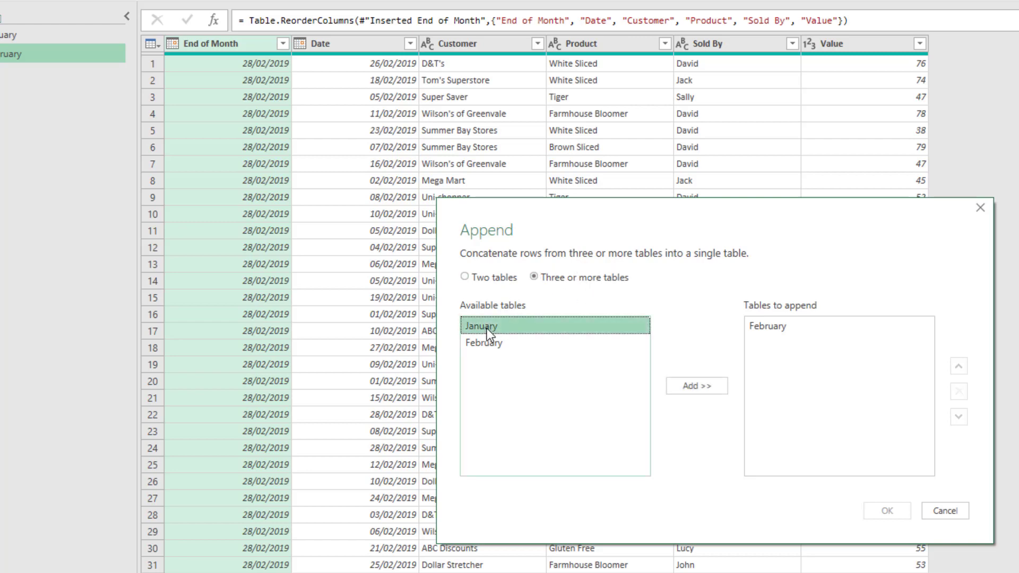
click(697, 387)
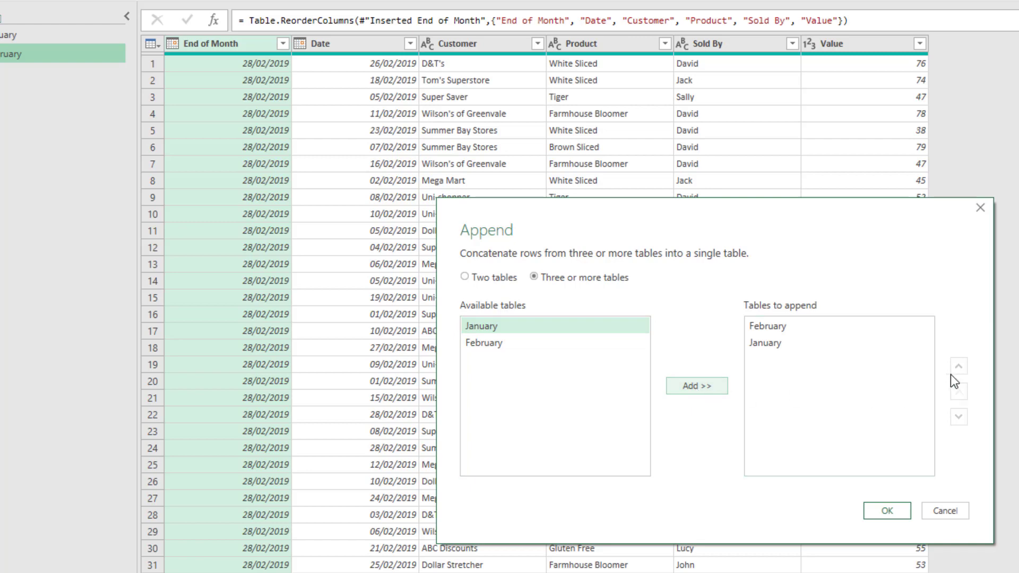
click(781, 344)
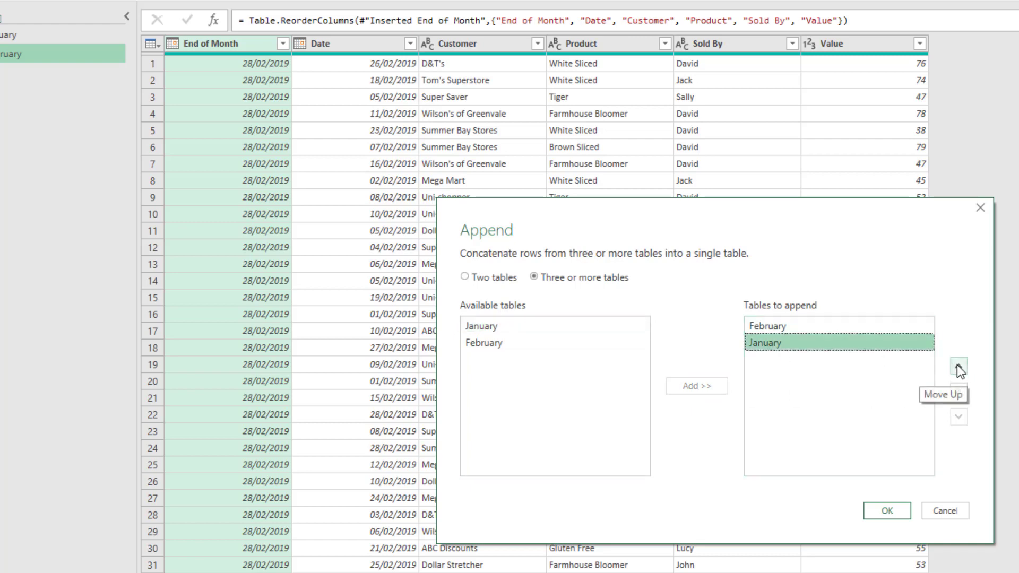
click(958, 367)
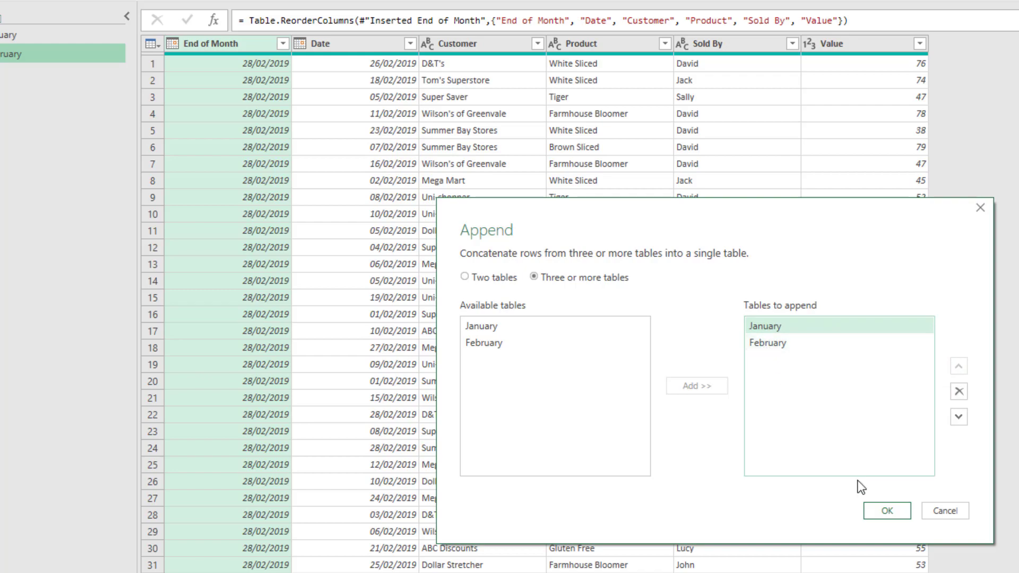
click(887, 511)
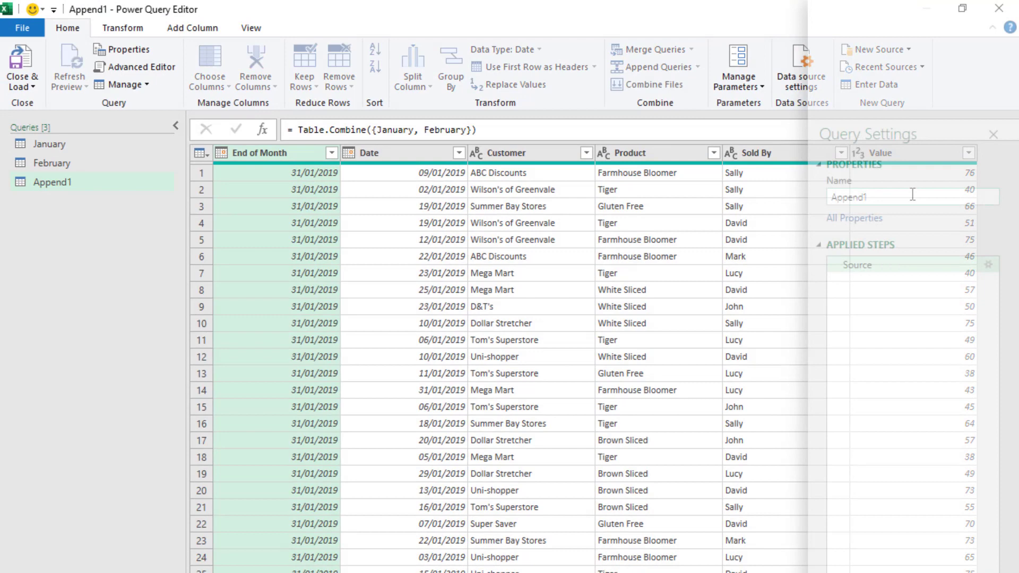
- Rename the Append1 query to Combined Sales Data
drag(912, 194, 829, 199)
text(Com)
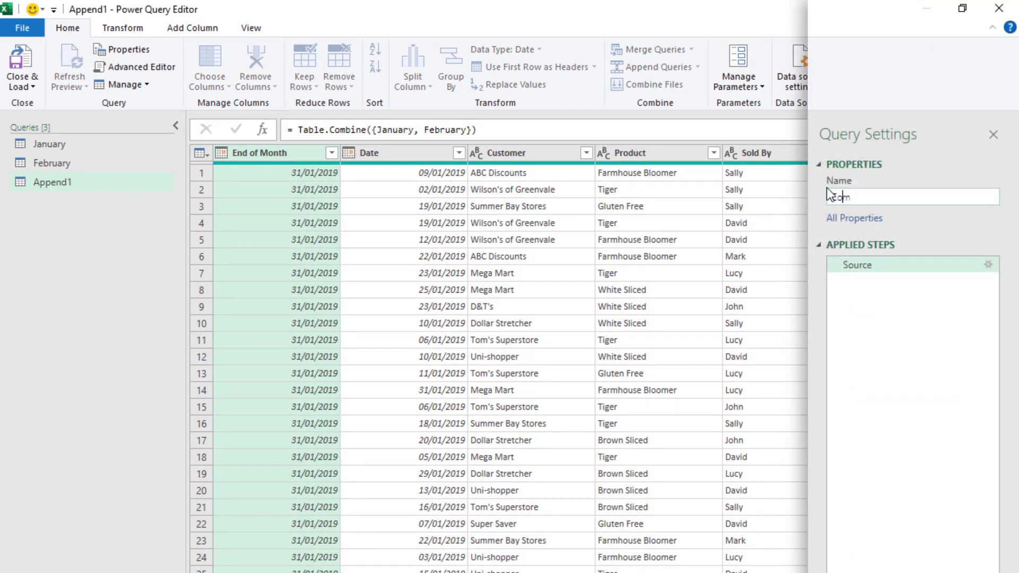
text(bined Sales Data)
key(Return)
- Check that January rows end at row 50 and February starts at row 51
scroll(679, 356, down, 19)
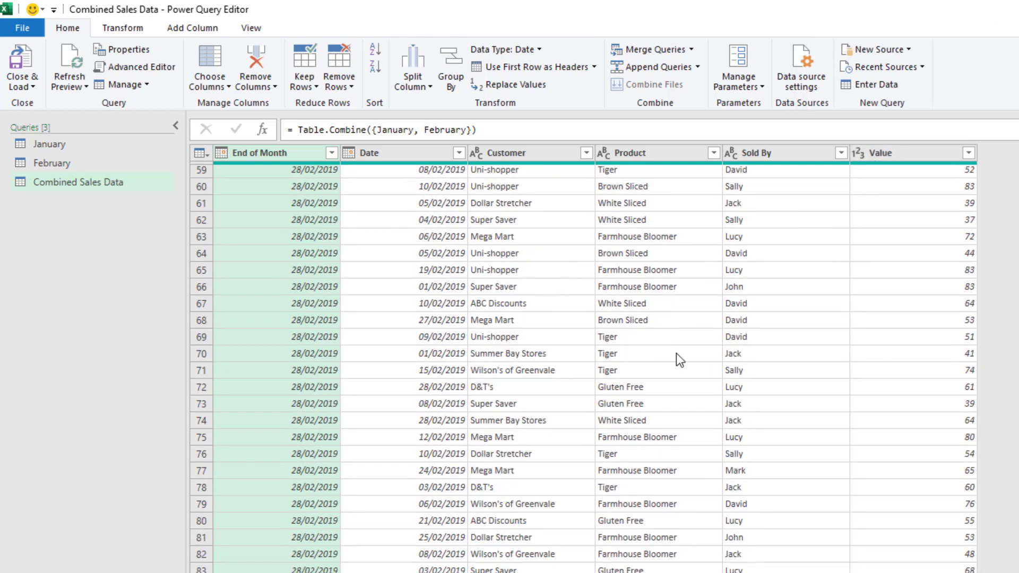
scroll(317, 285, up, 5)
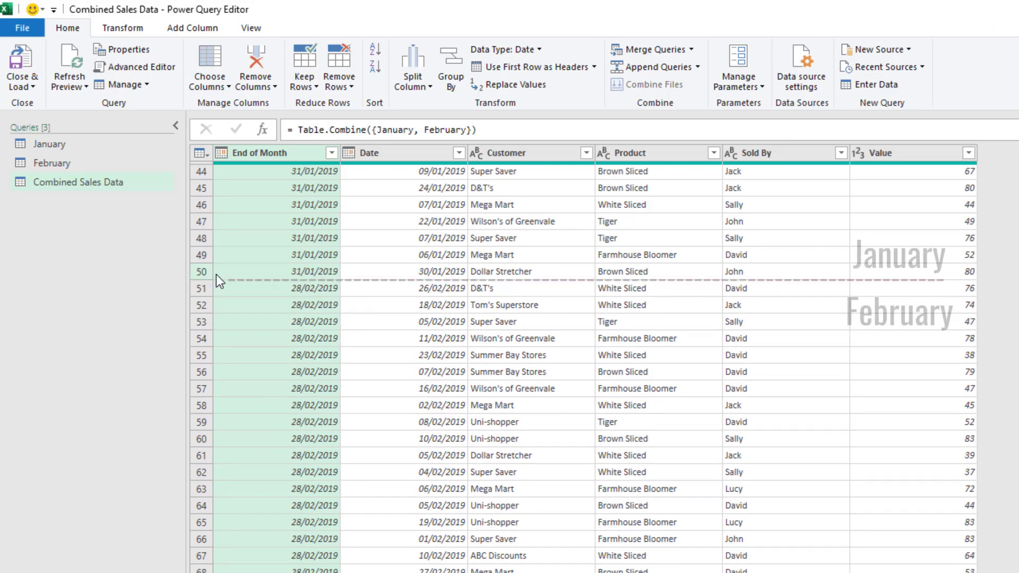
click(281, 273)
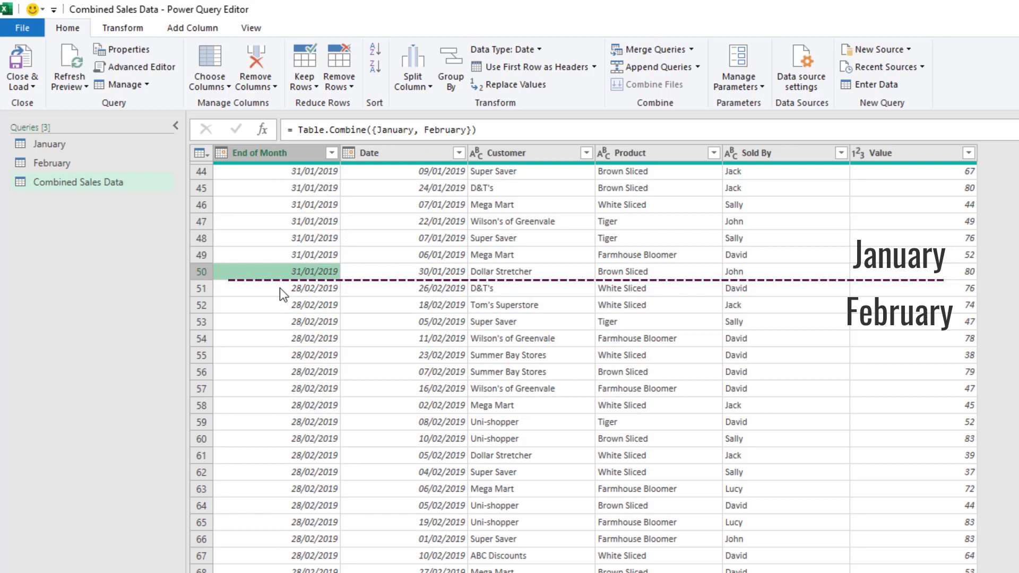
click(279, 287)
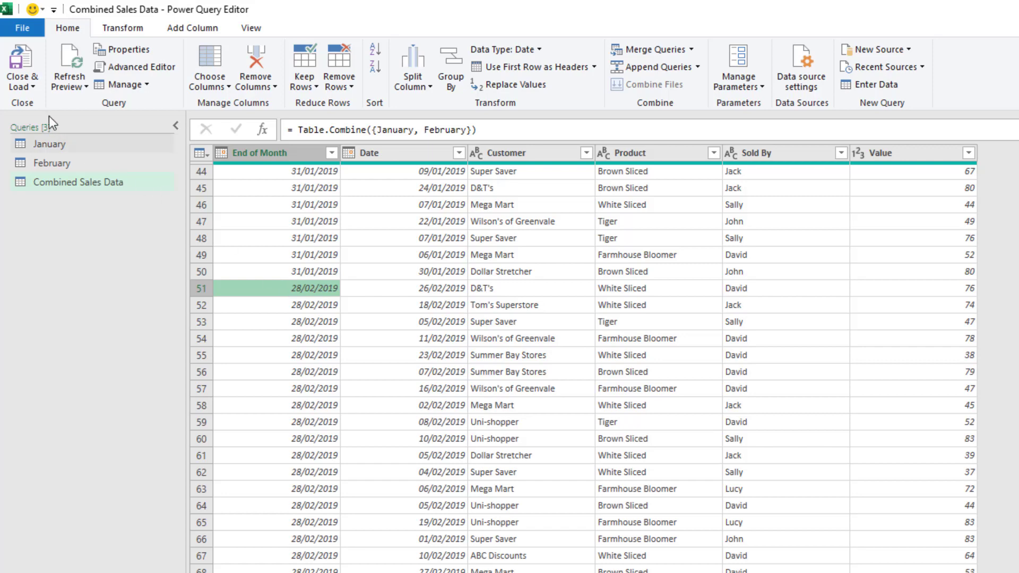
- Close and load the queries as Only Create Connection
click(32, 86)
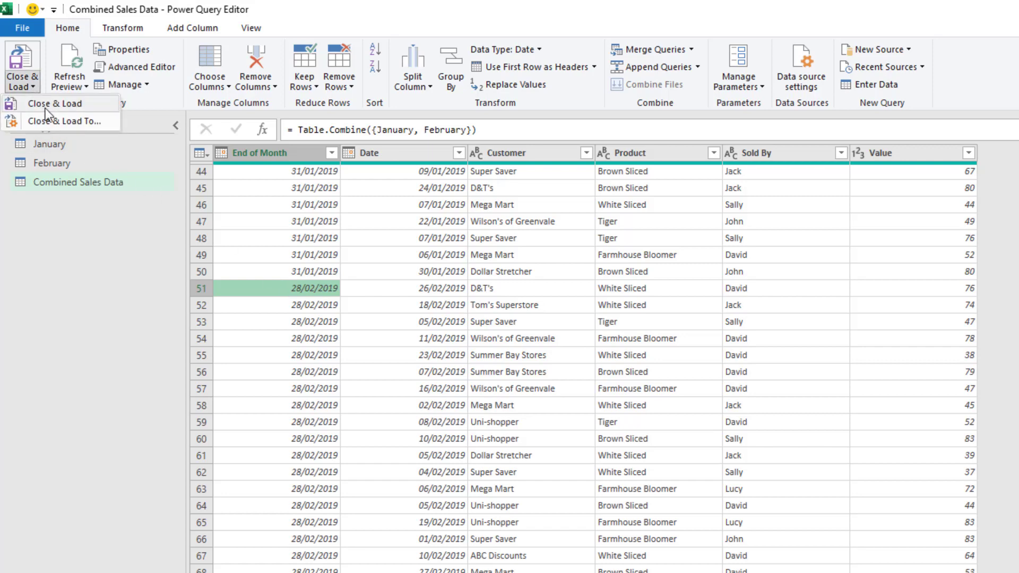
click(53, 121)
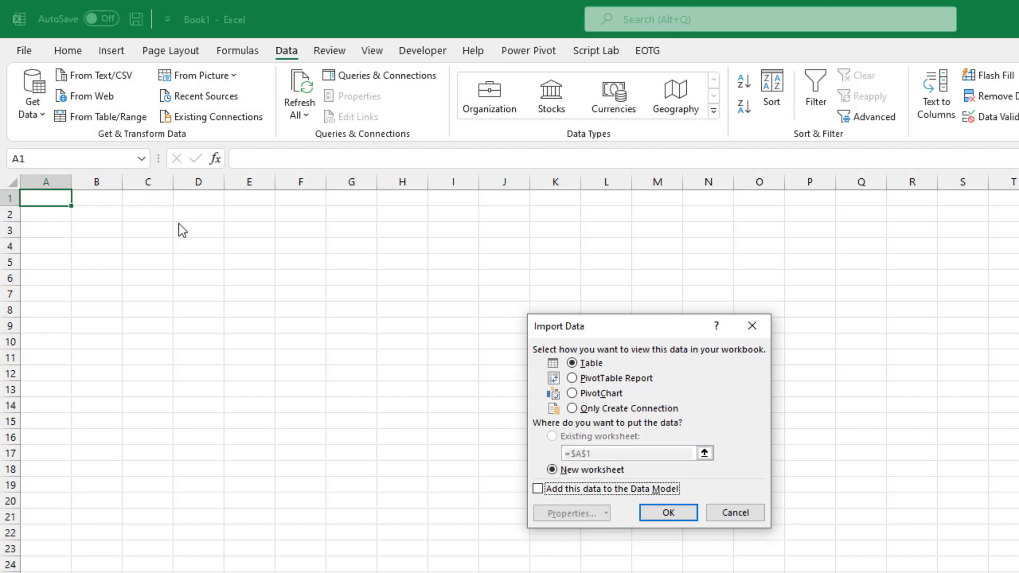
click(628, 410)
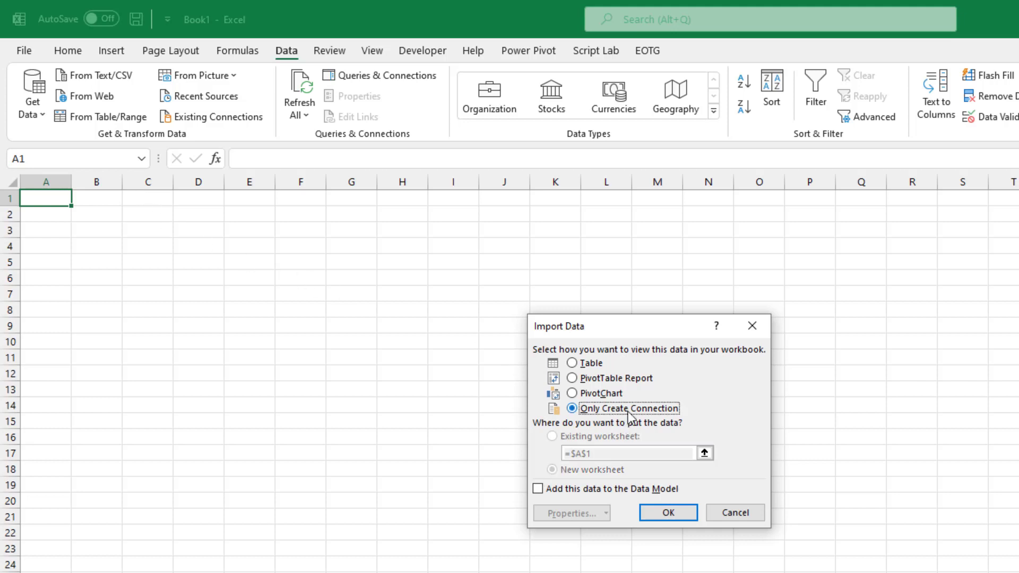
click(659, 514)
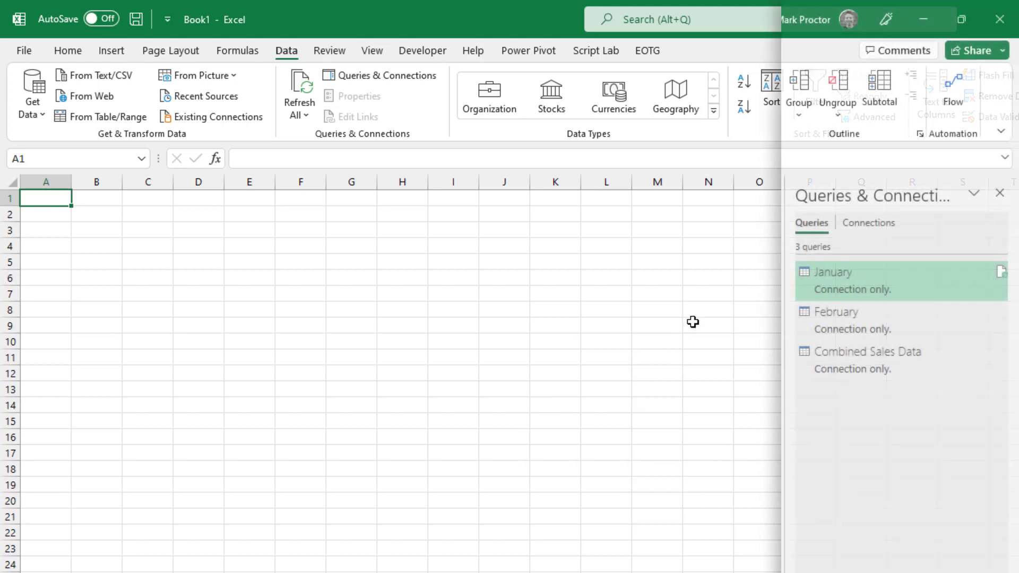
- Load Combined Sales Data as a table on the existing worksheet
right_click(851, 368)
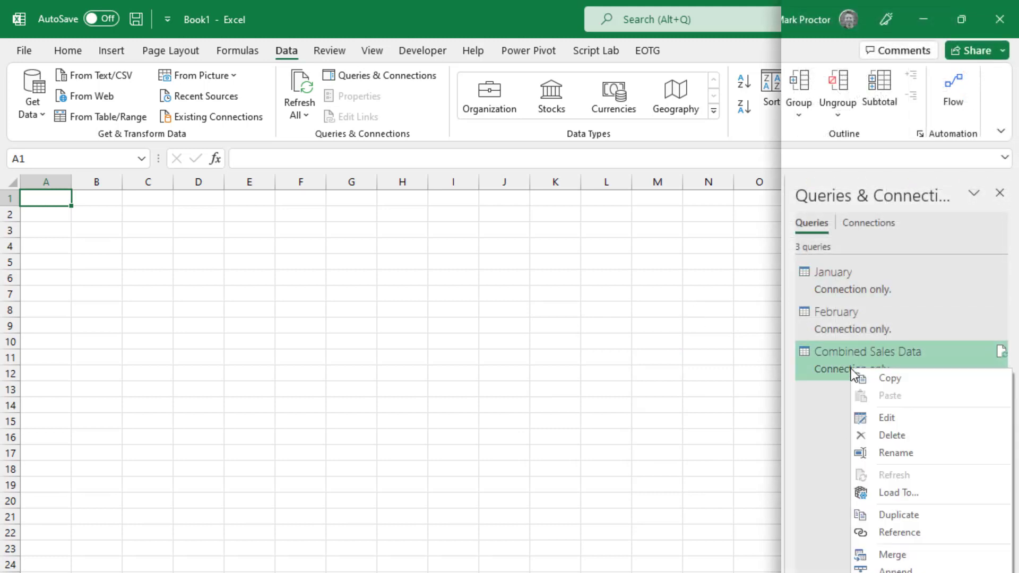
click(922, 492)
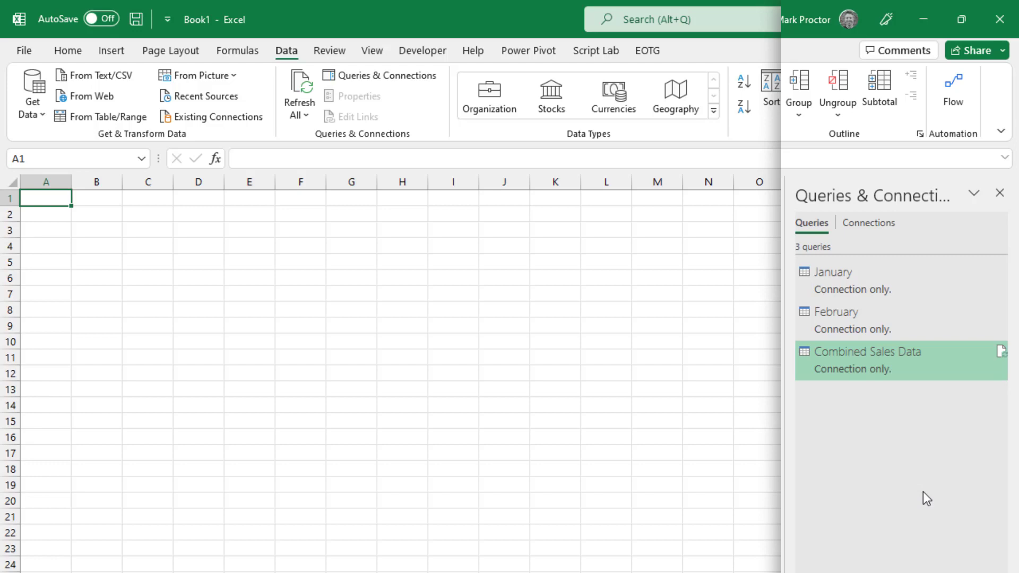
click(586, 364)
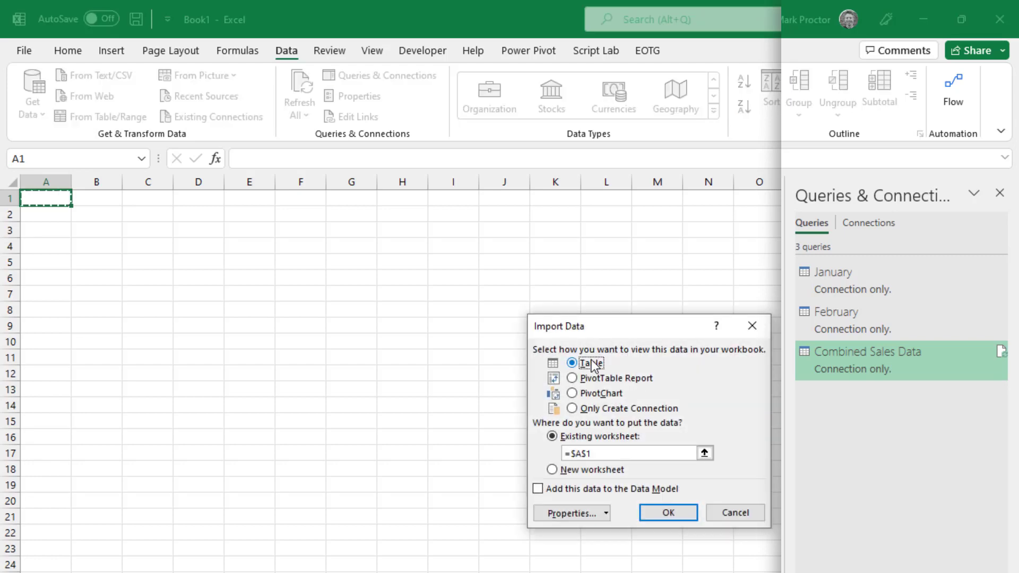
click(668, 512)
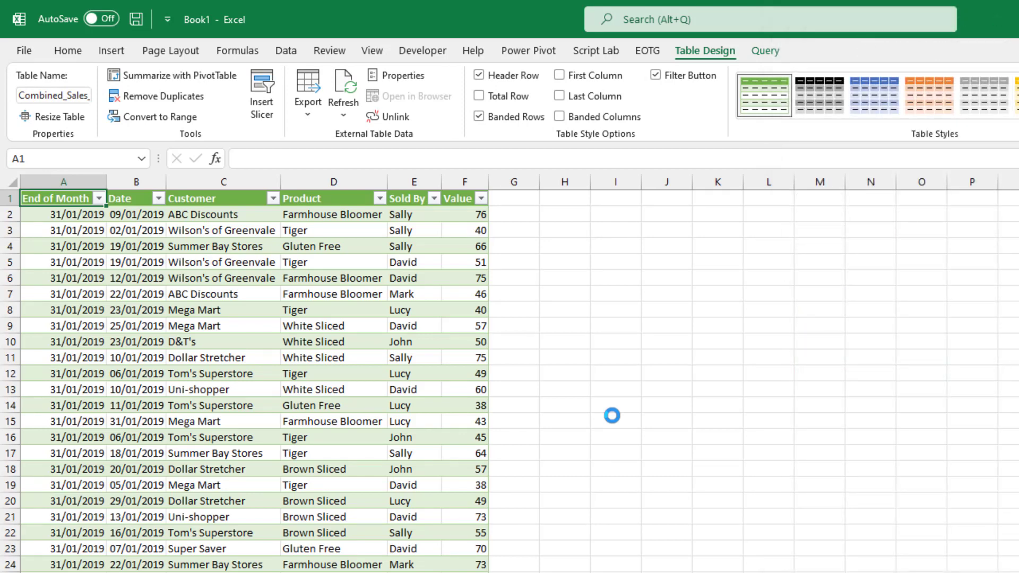
- List the unique End of Month dates in H2 with =UNIQUE and format them as Short Date
click(569, 218)
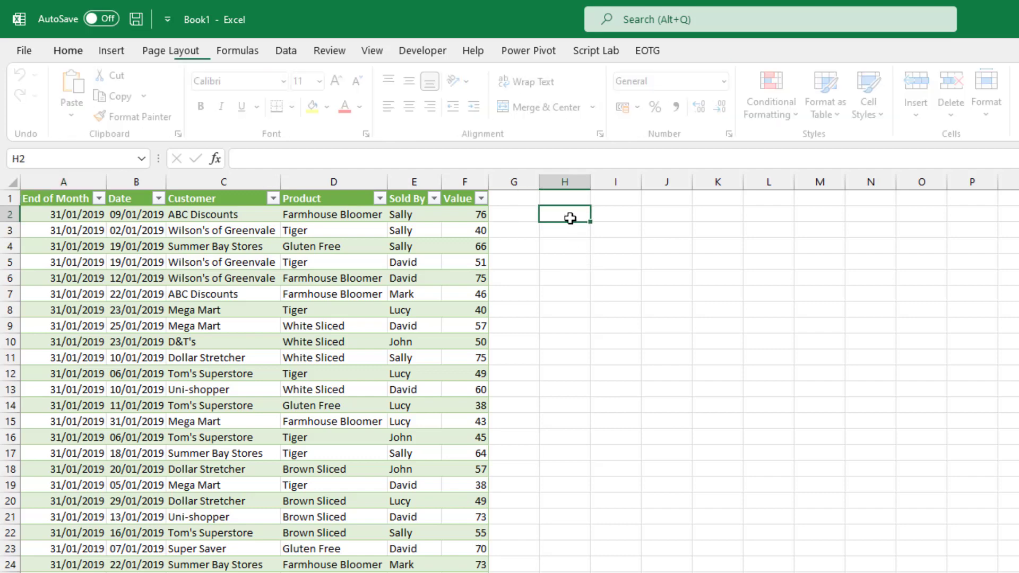
text(=UNIQU)
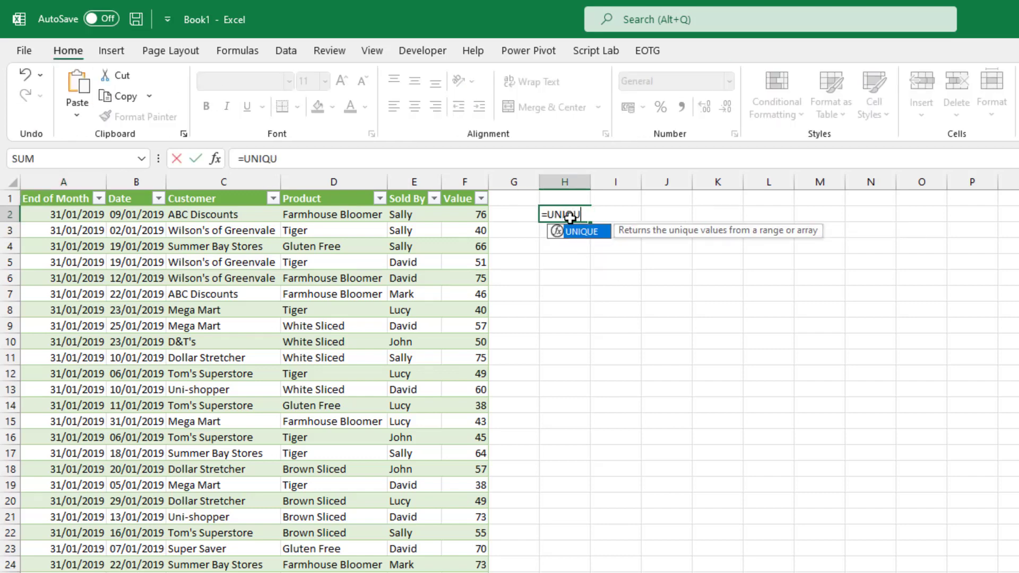
text(E()
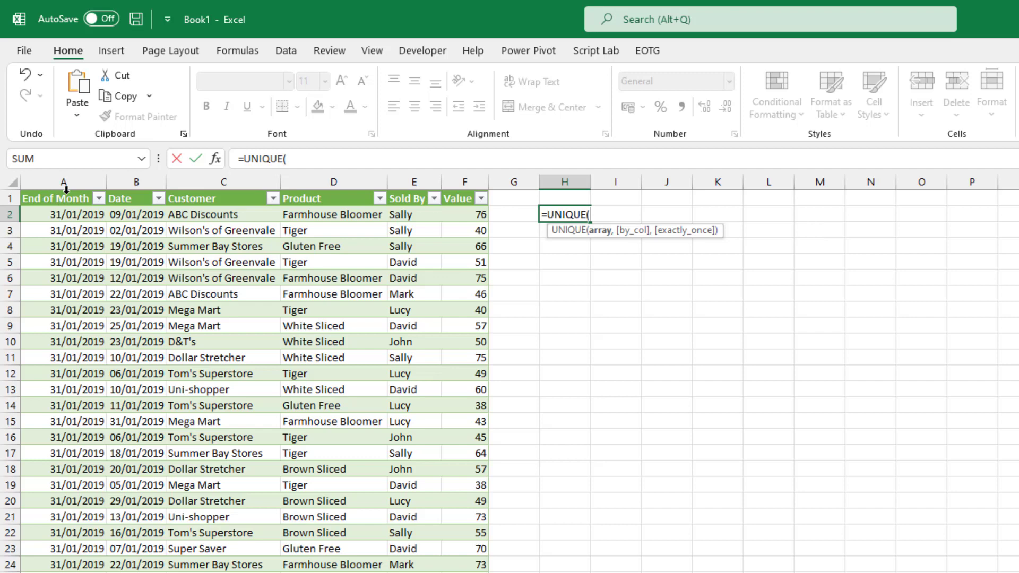
click(66, 189)
text())
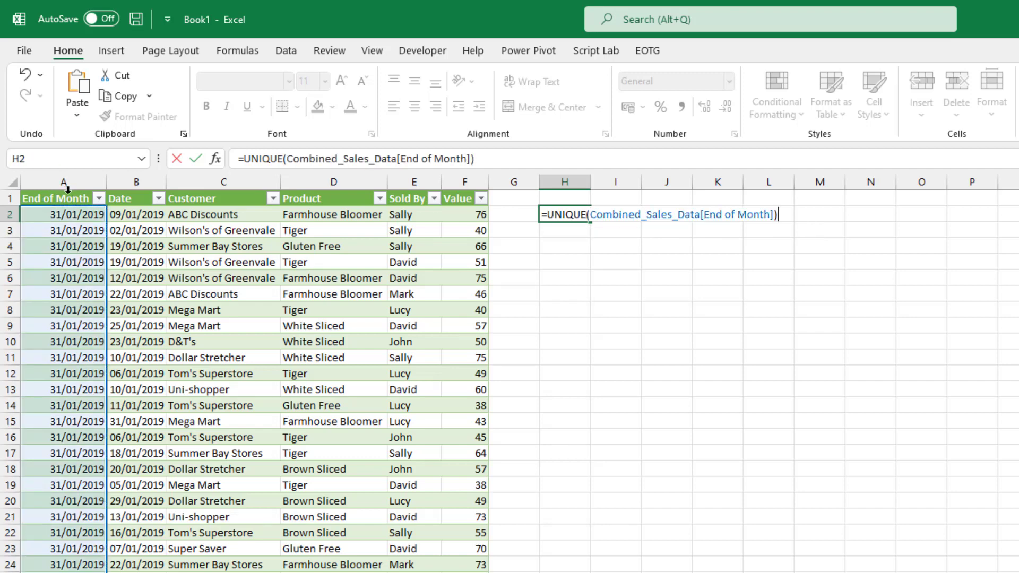
key(Return)
drag(547, 215, 557, 281)
click(730, 80)
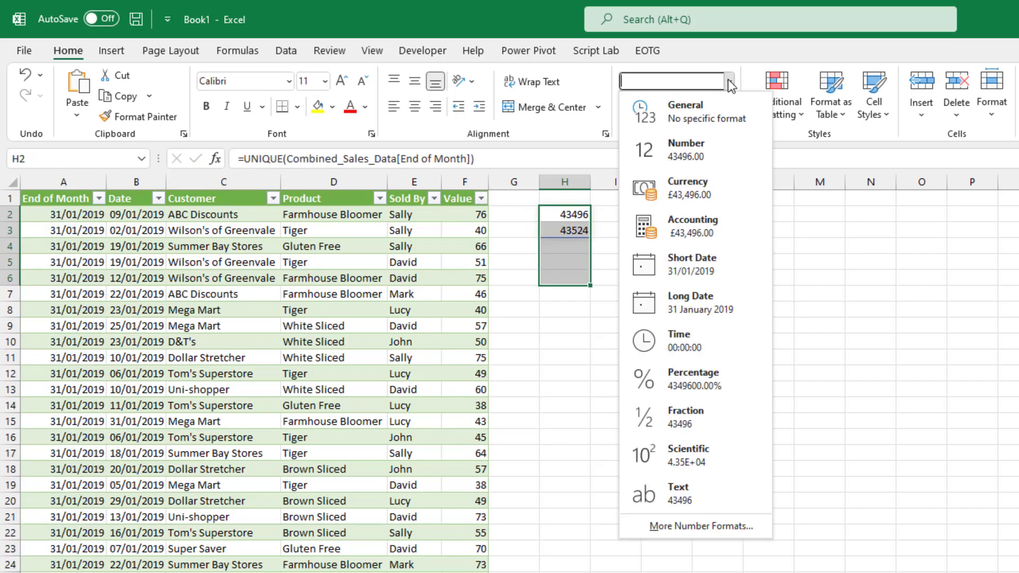
click(714, 275)
- Total Value per month end in I2 with =SUMIFS(Value, End of Month, H2#)
click(638, 214)
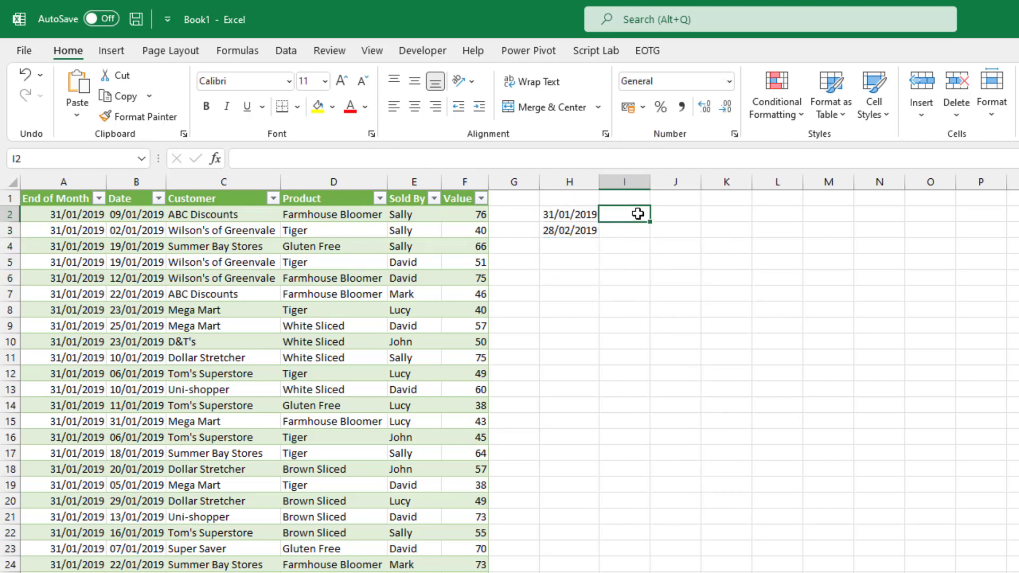
text(=SUMIFS()
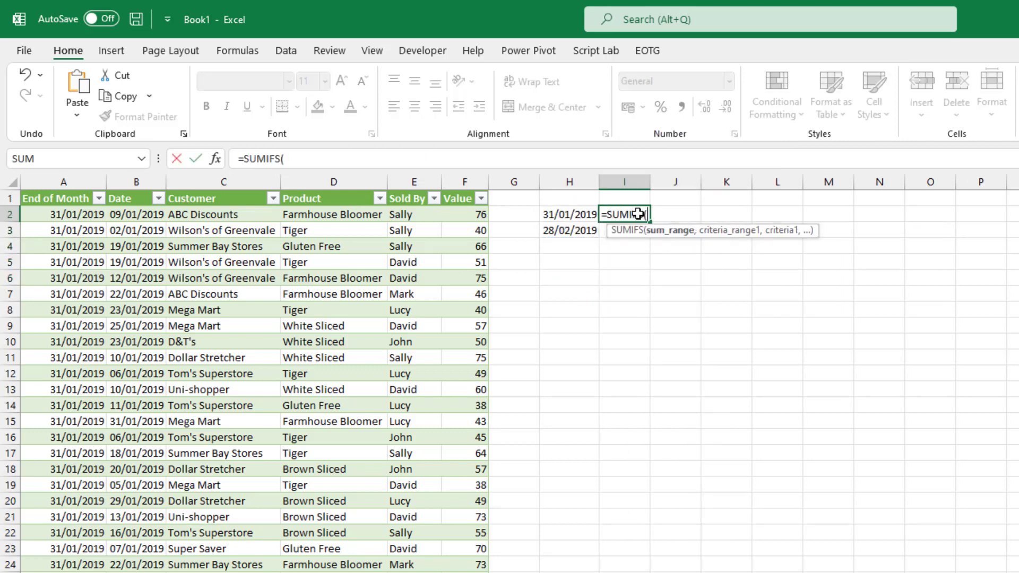
click(466, 184)
text(,)
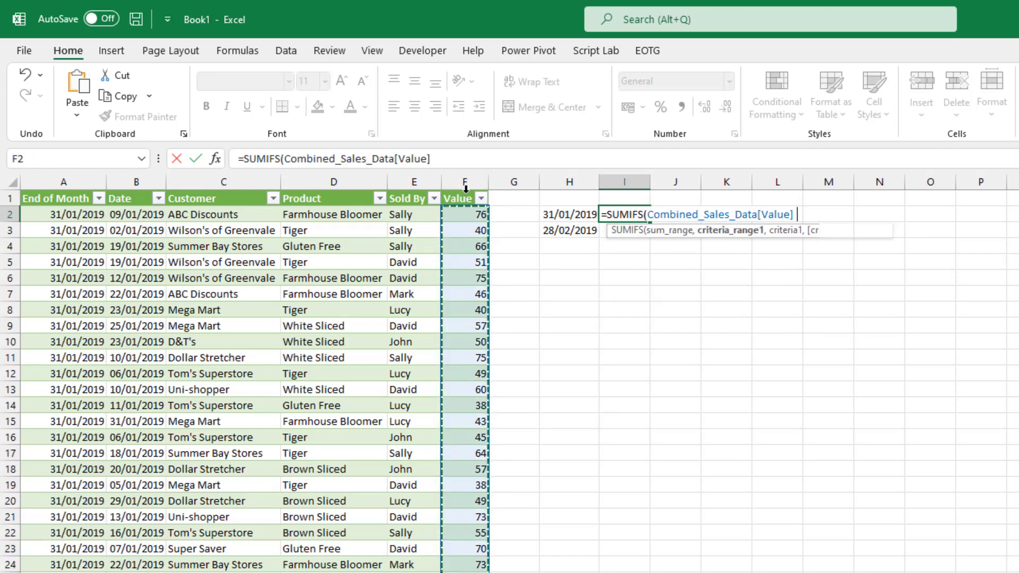
click(77, 197)
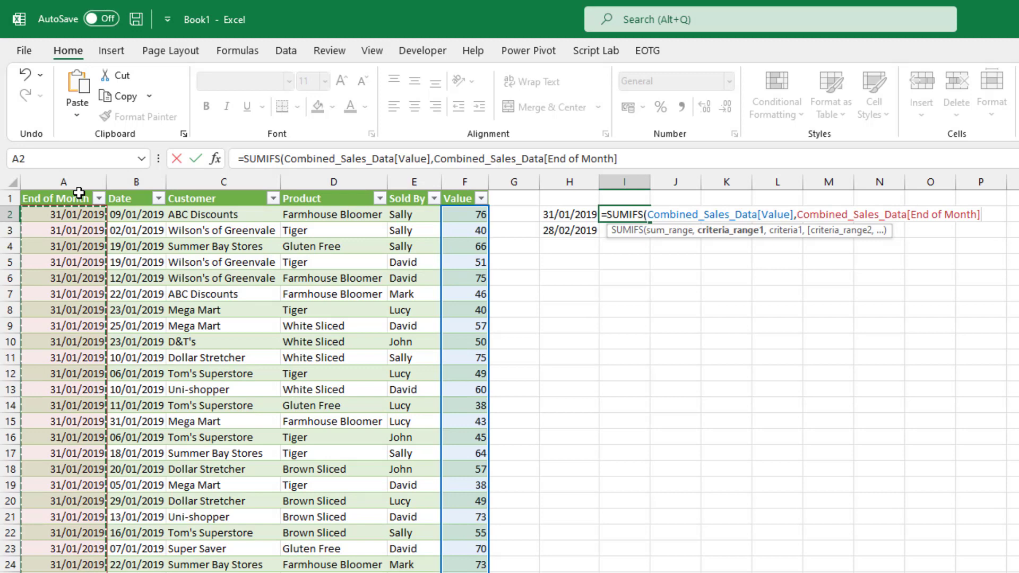
text(,)
click(565, 213)
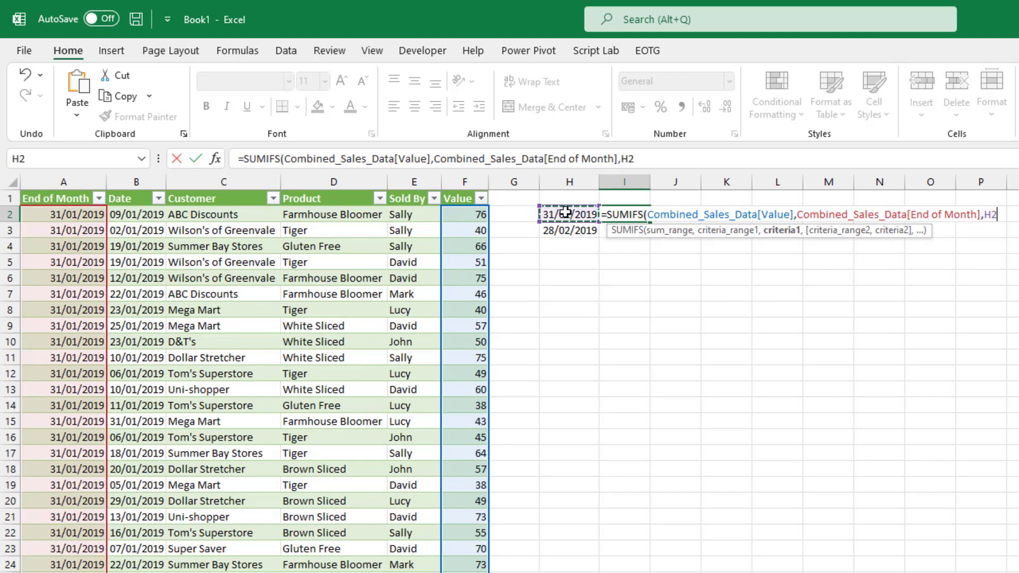
text(#)
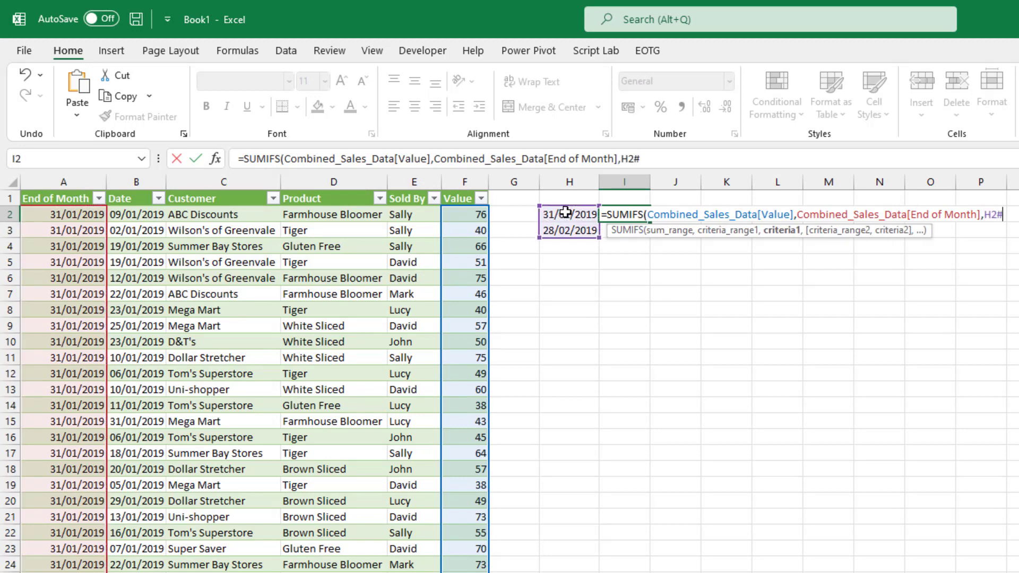
text())
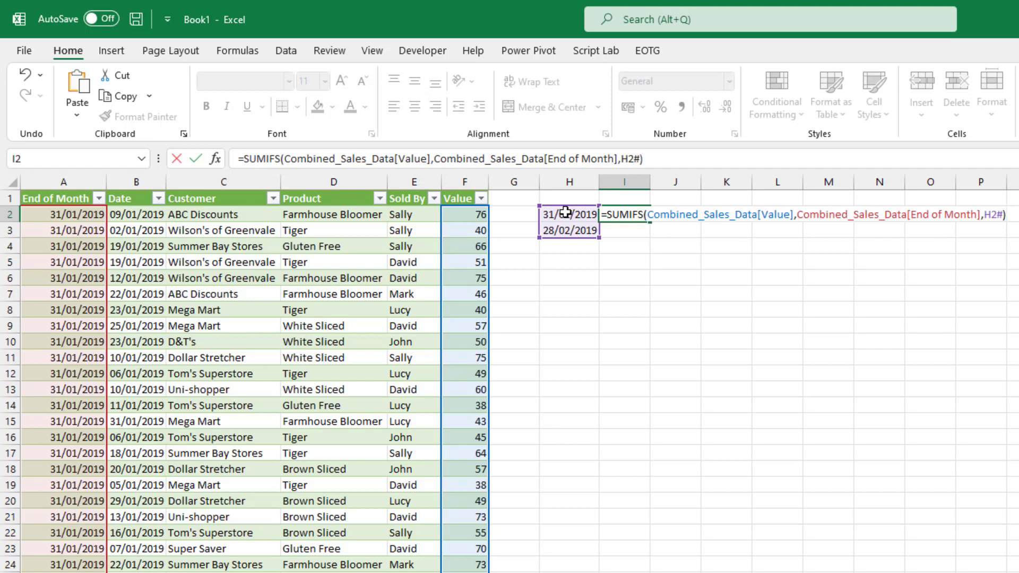
key(Return)
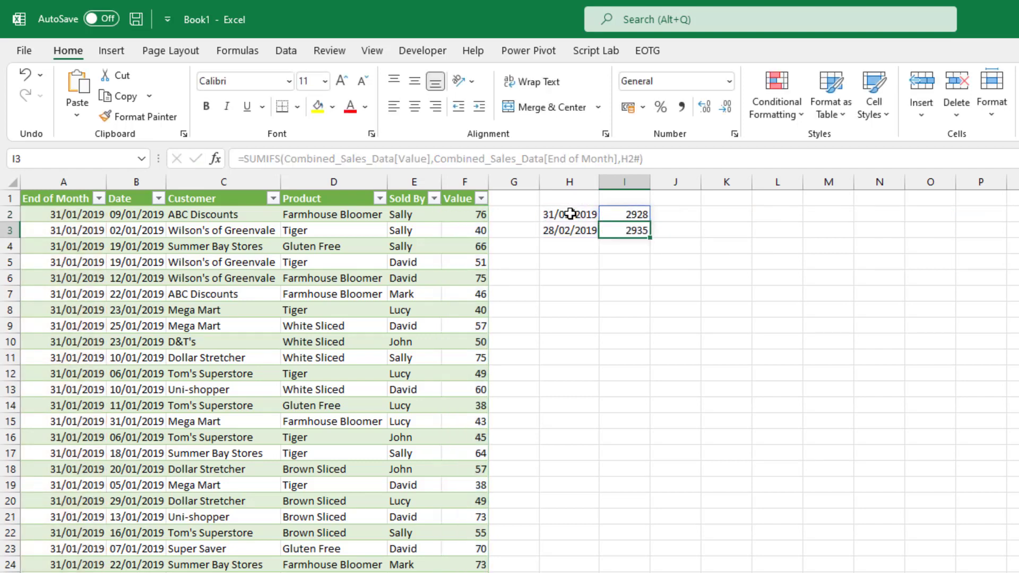
drag(628, 212, 629, 225)
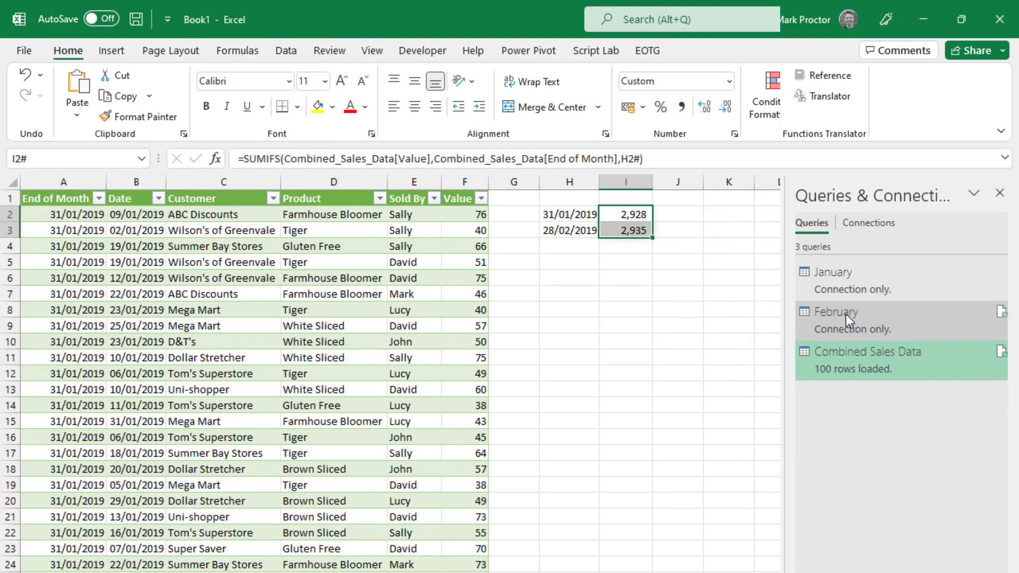
- Duplicate the February query and name the copy March
double_click(847, 314)
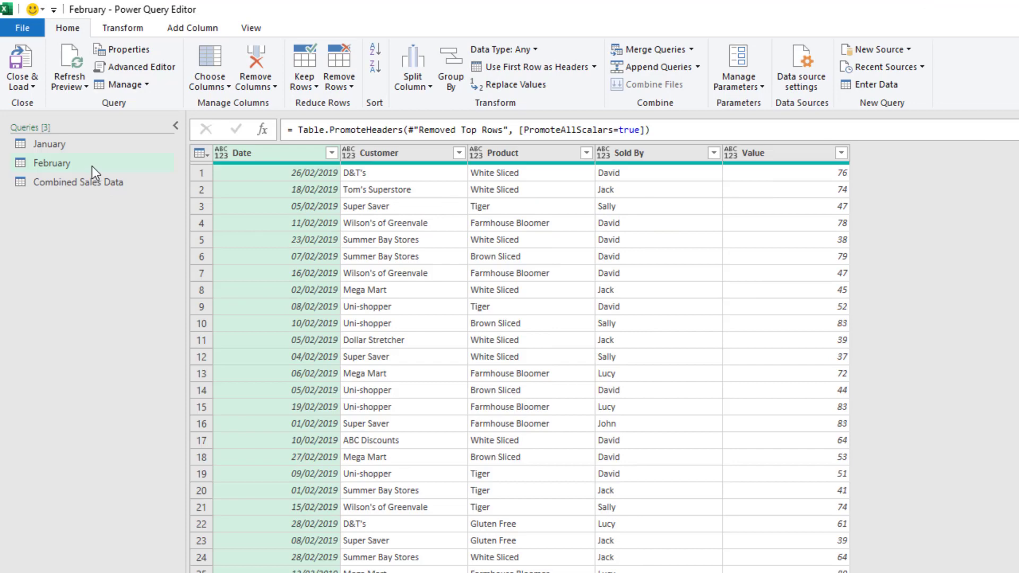
right_click(91, 164)
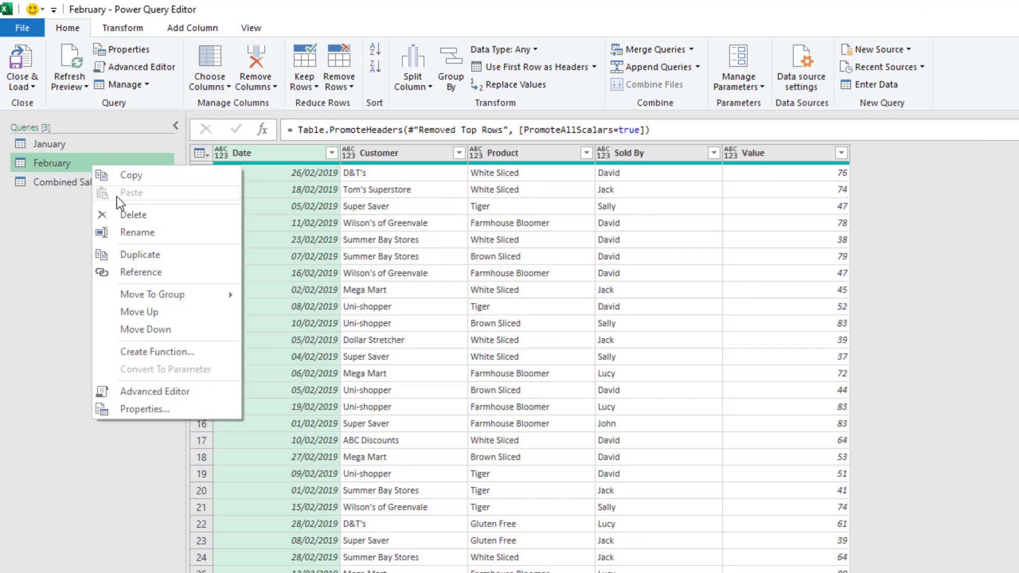
click(154, 256)
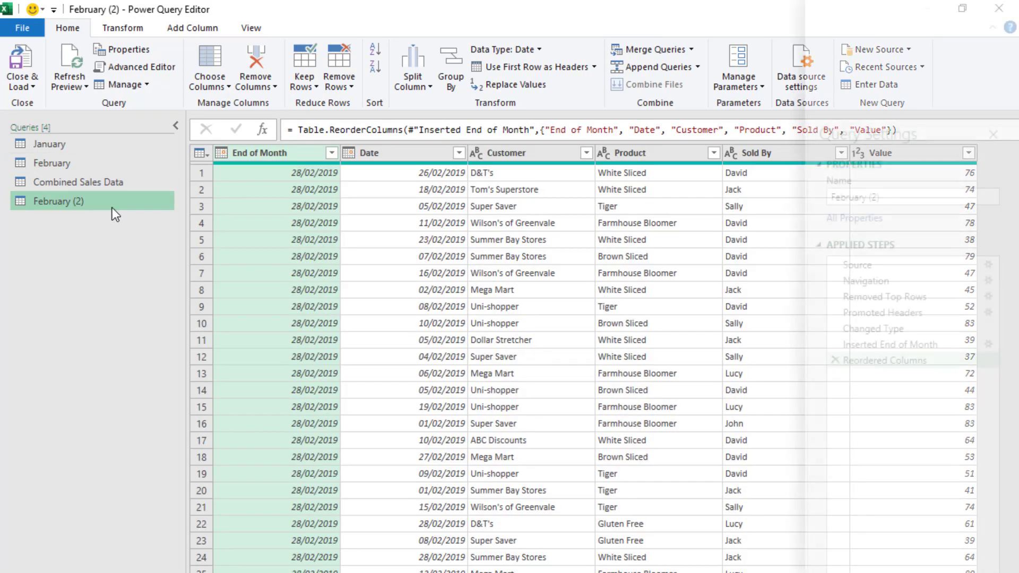
click(849, 198)
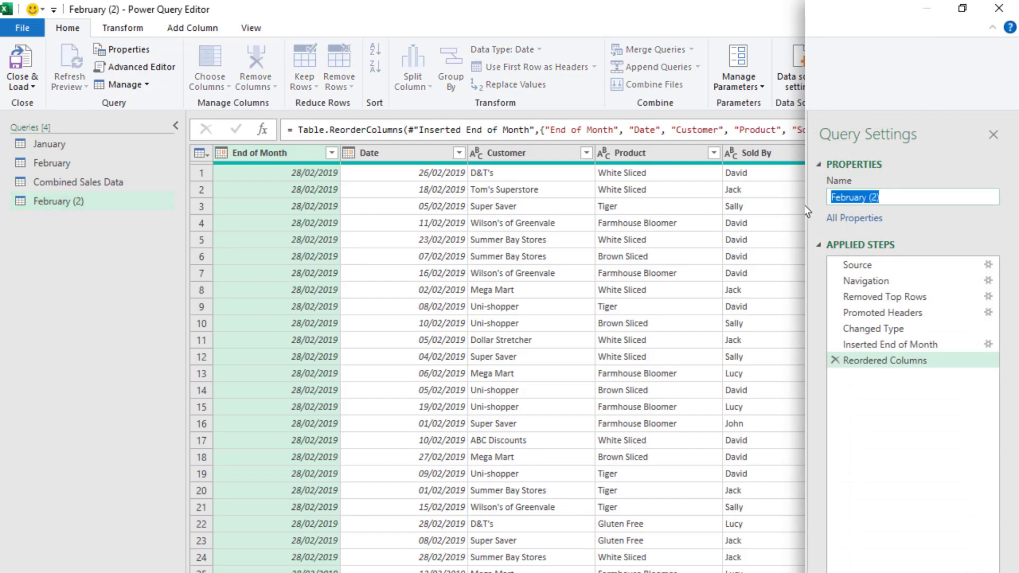
text(March)
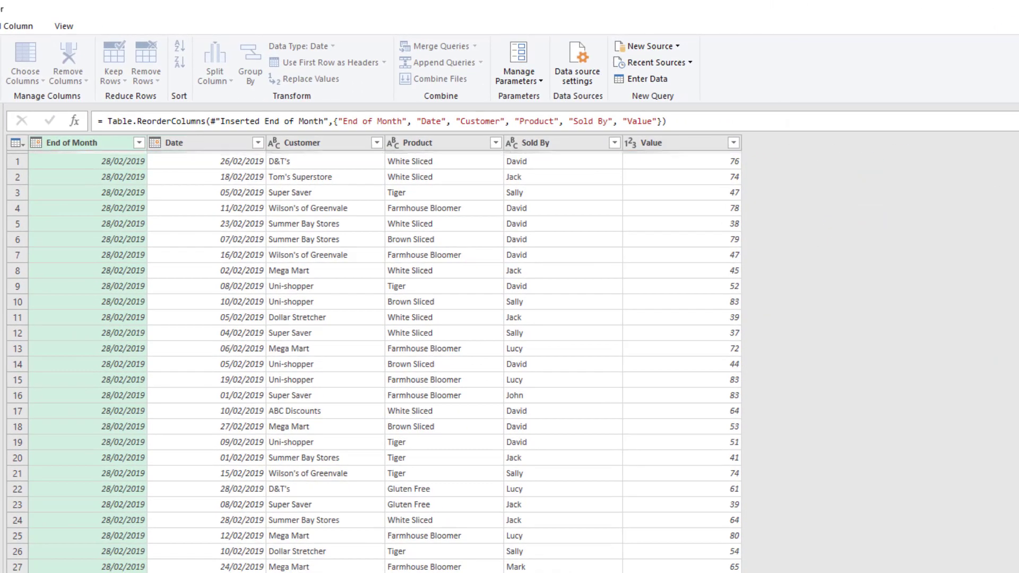
- Change the March query's source file path and sheet reference from February to March
click(857, 264)
drag(907, 121, 874, 122)
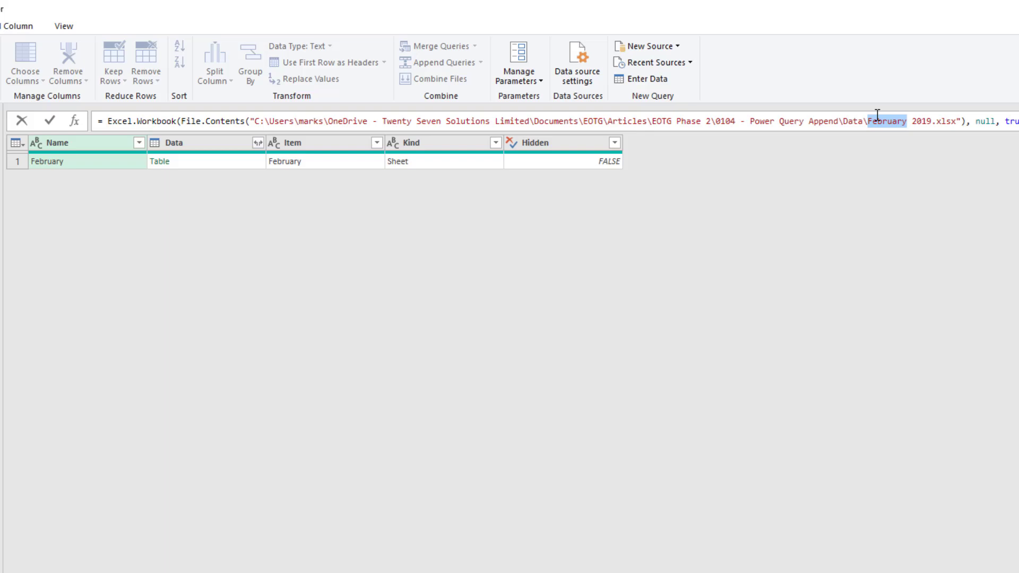
text(March)
key(Return)
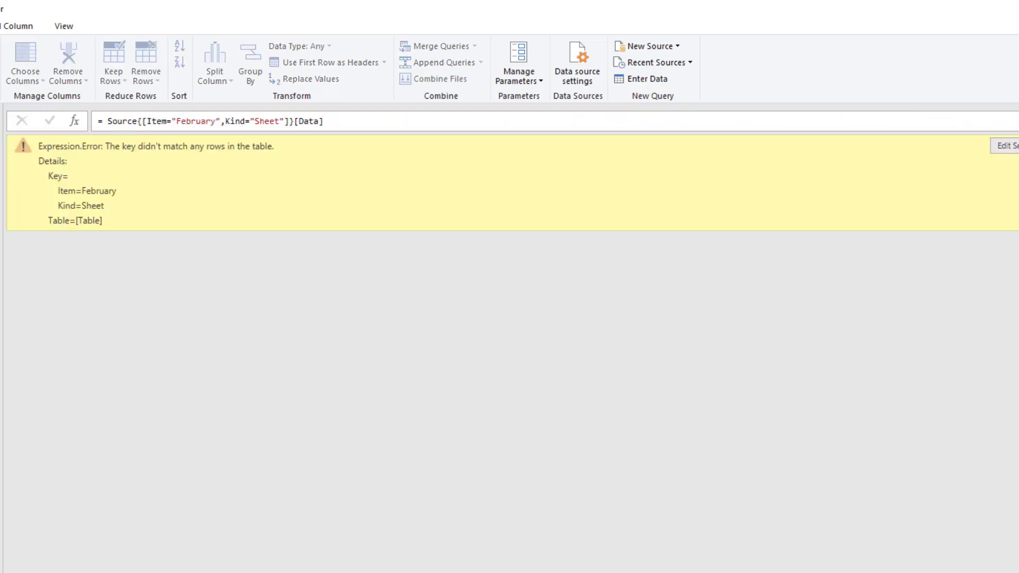
drag(215, 121, 177, 121)
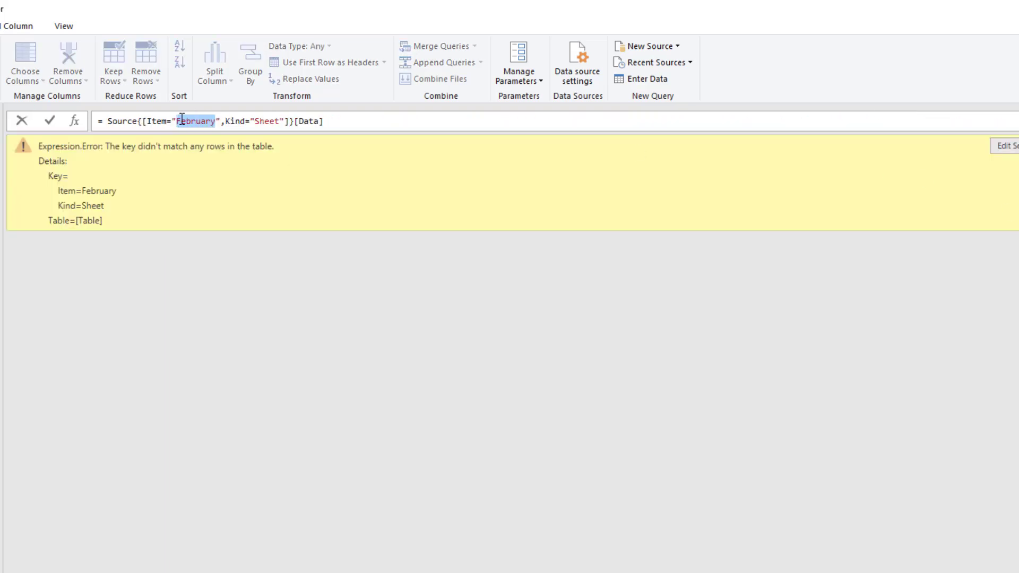
text(March)
key(Return)
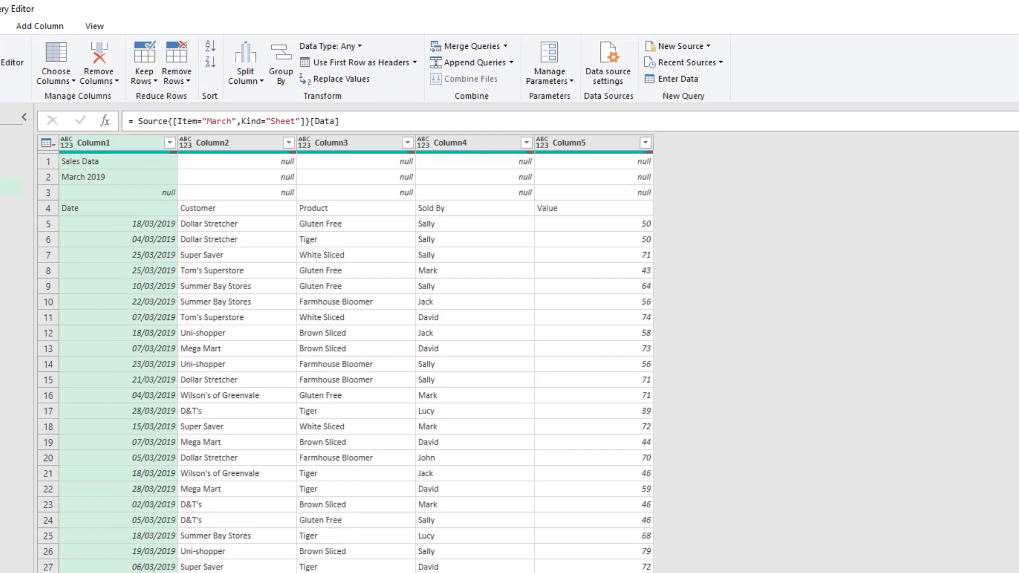
click(76, 171)
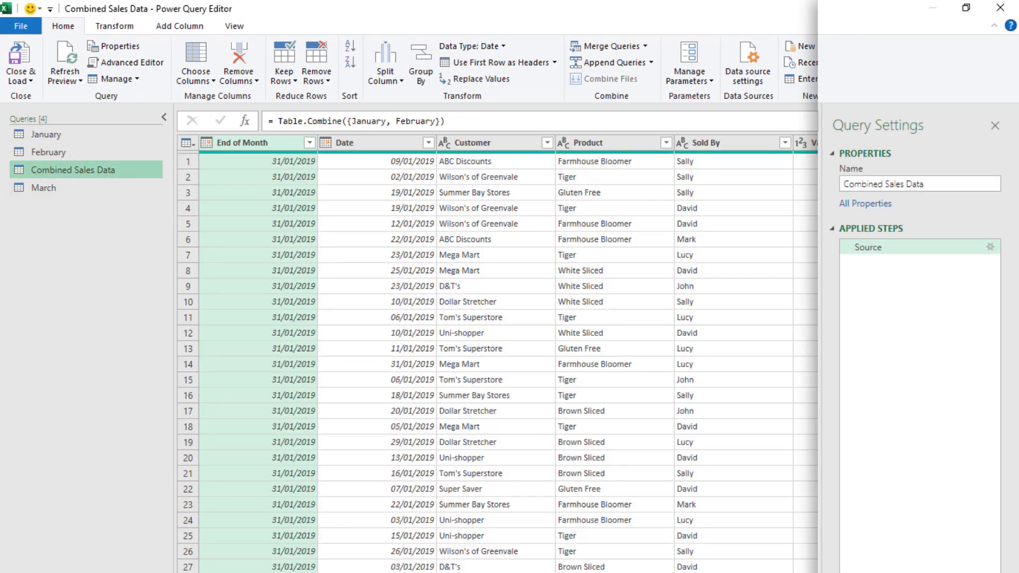
- Add March to Combined Sales Data as a three-table append and load the queries into Excel
click(990, 247)
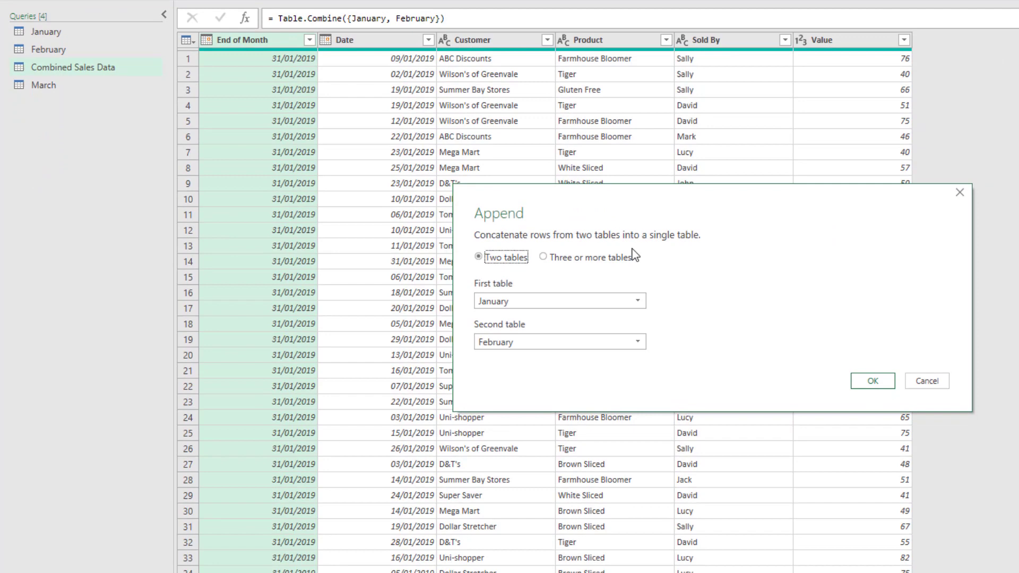
click(585, 259)
click(504, 340)
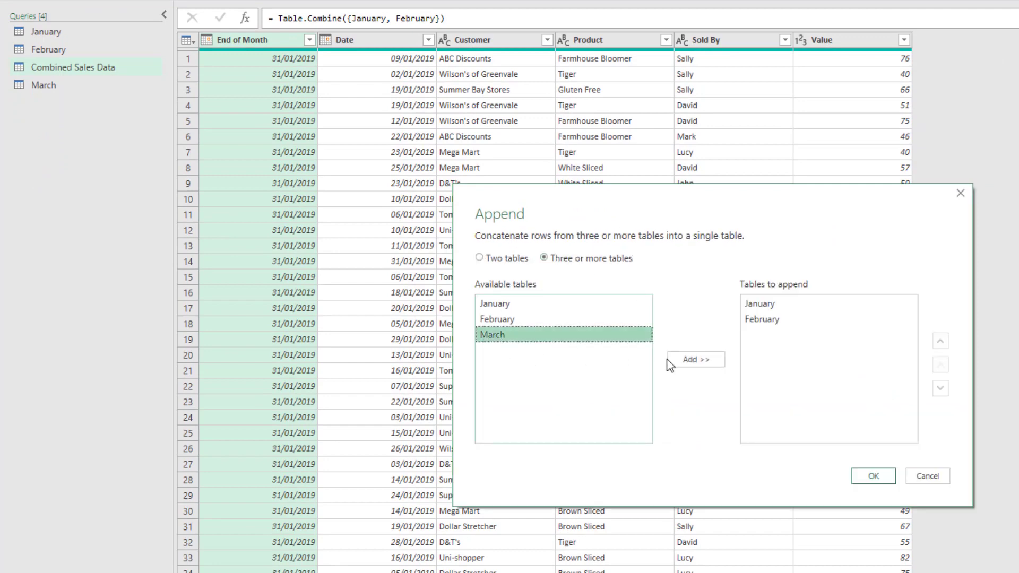
click(667, 360)
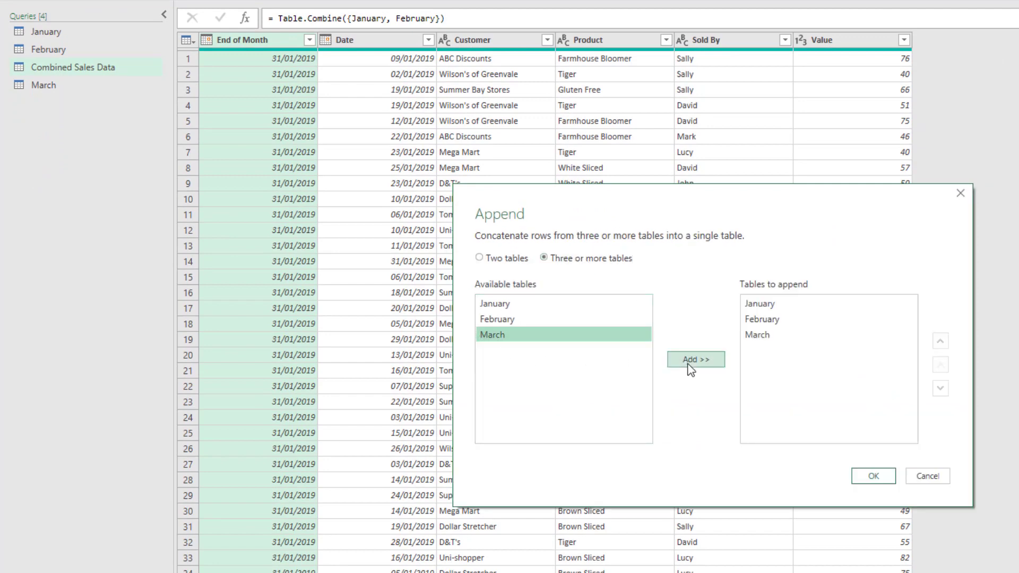
click(884, 478)
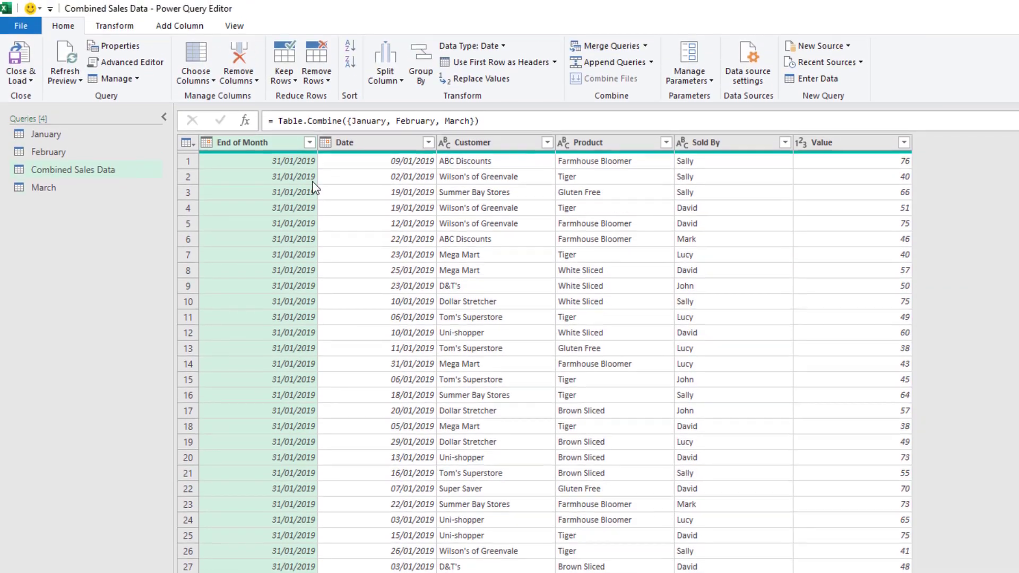
click(30, 60)
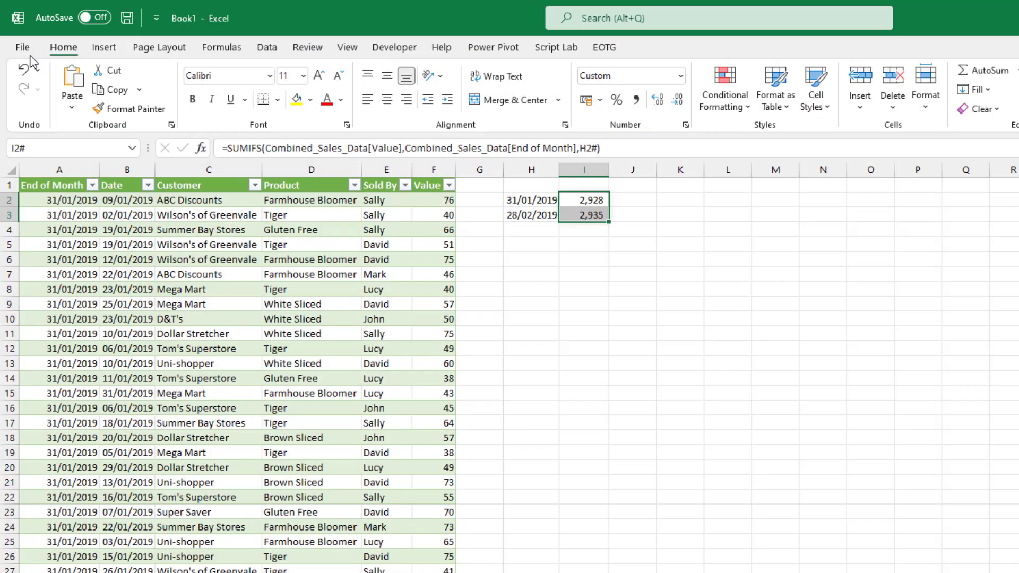
- Copy I3's thousands number format onto the new March total in I4
click(624, 260)
click(592, 219)
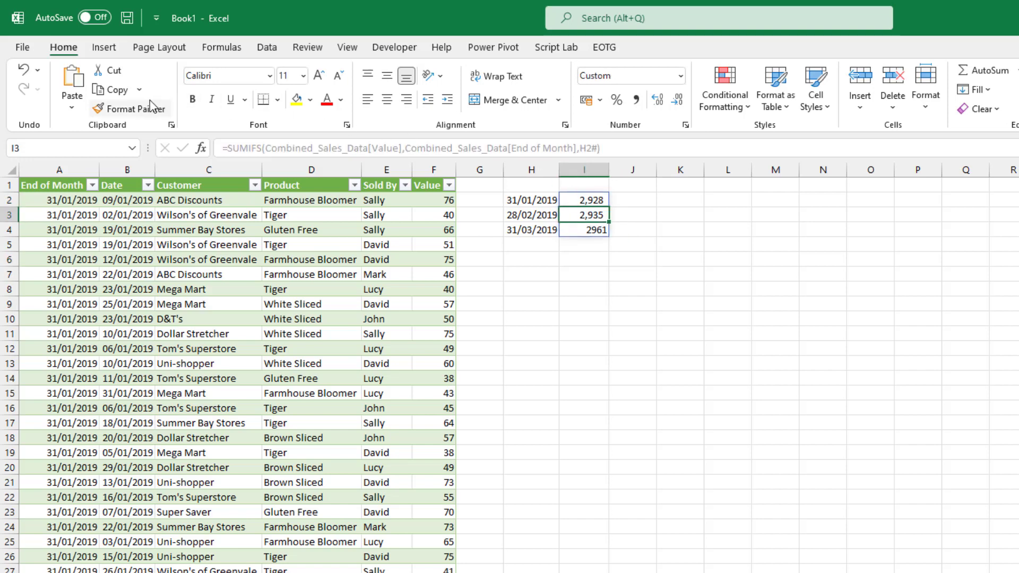
click(131, 108)
click(586, 228)
click(684, 230)
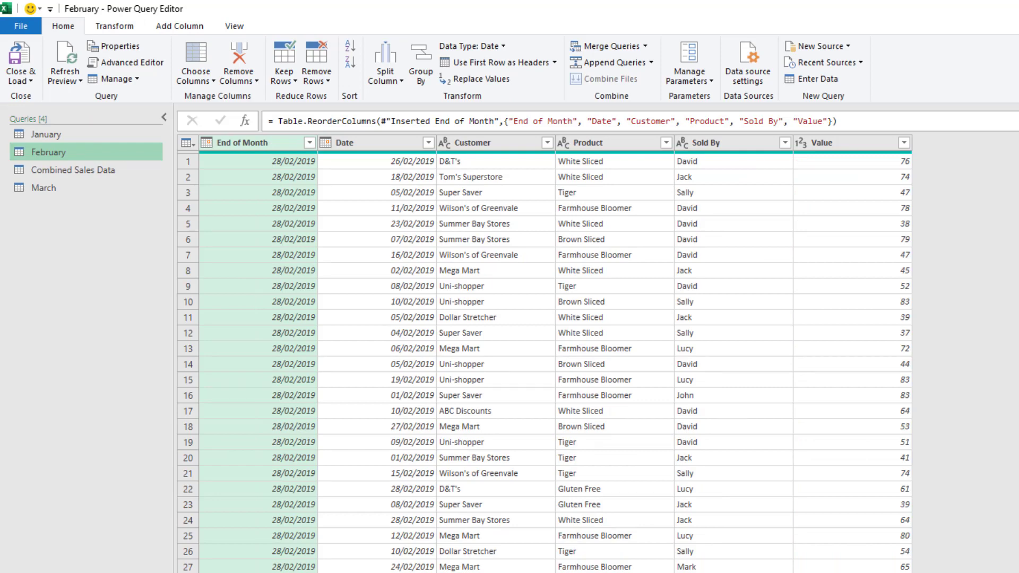
- Duplicate the March query and rename the copy April
click(81, 192)
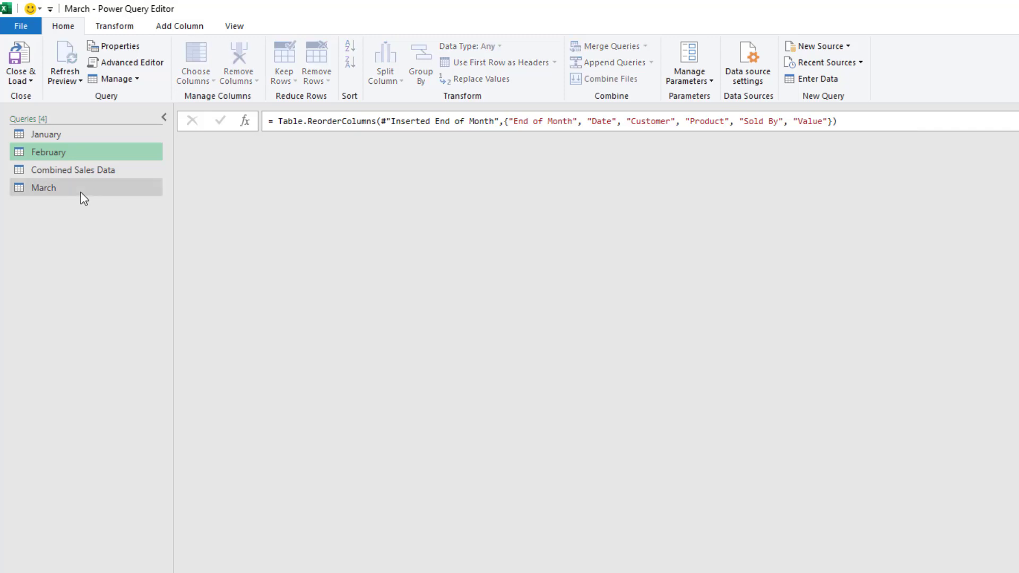
right_click(84, 196)
click(120, 276)
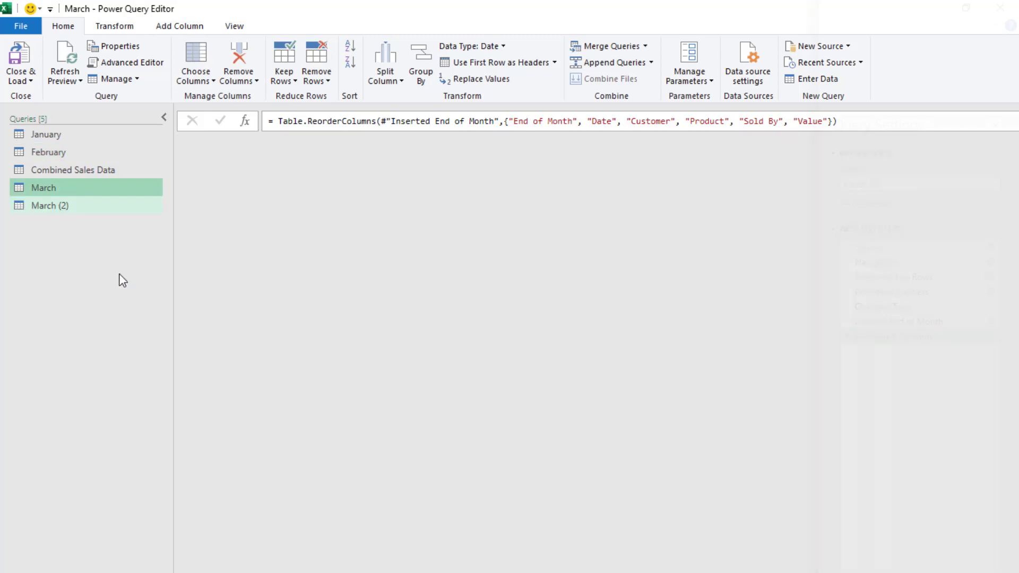
click(876, 184)
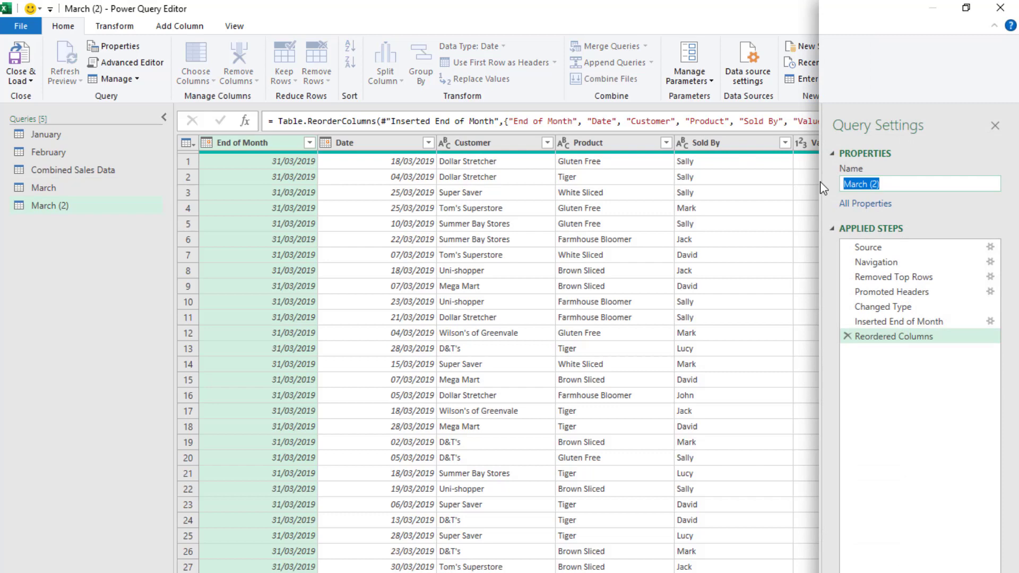
text(April)
key(Return)
- Point the April query's Source file path and sheet name at April instead of March
click(871, 247)
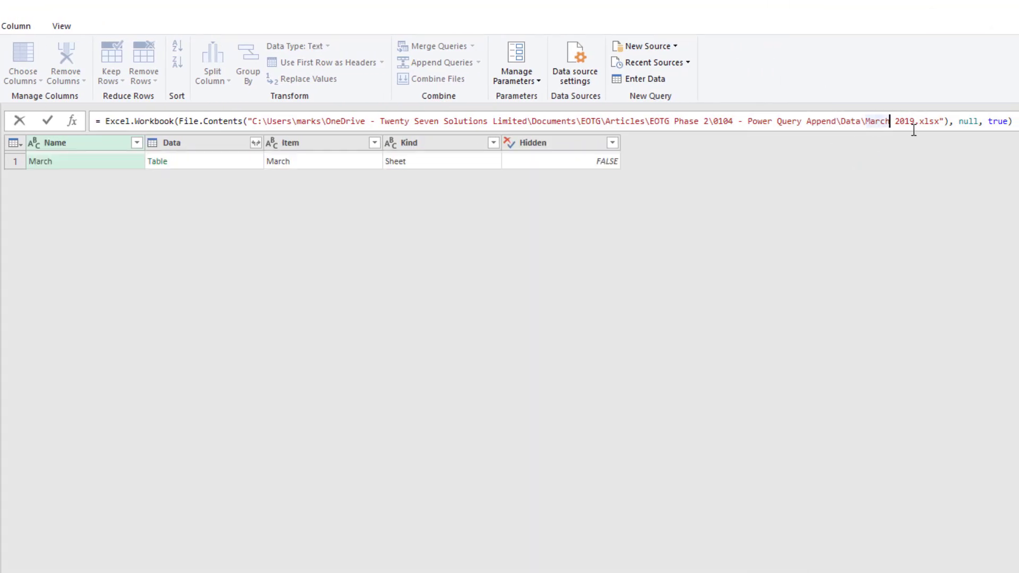
key(BackSpace)
key(BackSpace)
key(BackSpace)
key(BackSpace)
key(BackSpace)
text(April)
key(Return)
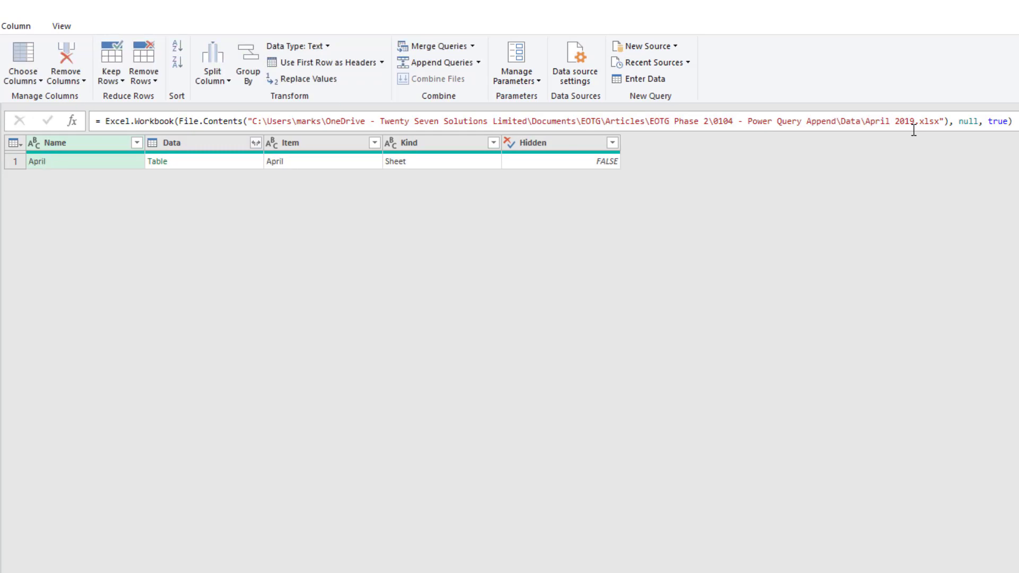
drag(199, 121, 178, 123)
text(April)
key(Return)
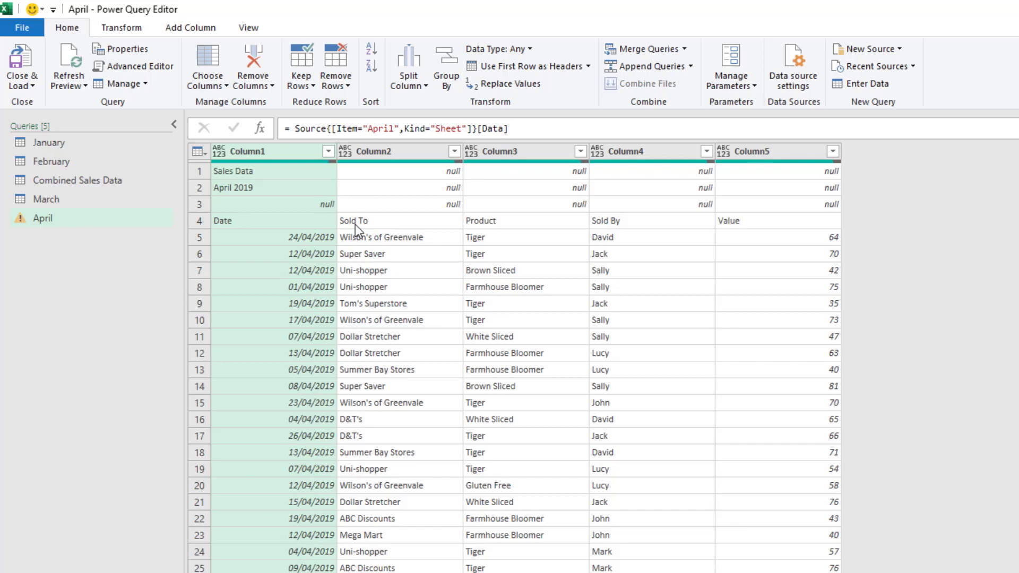
- Compare March with April, then step through April's Applied Steps to the failing Changed Type step
click(43, 200)
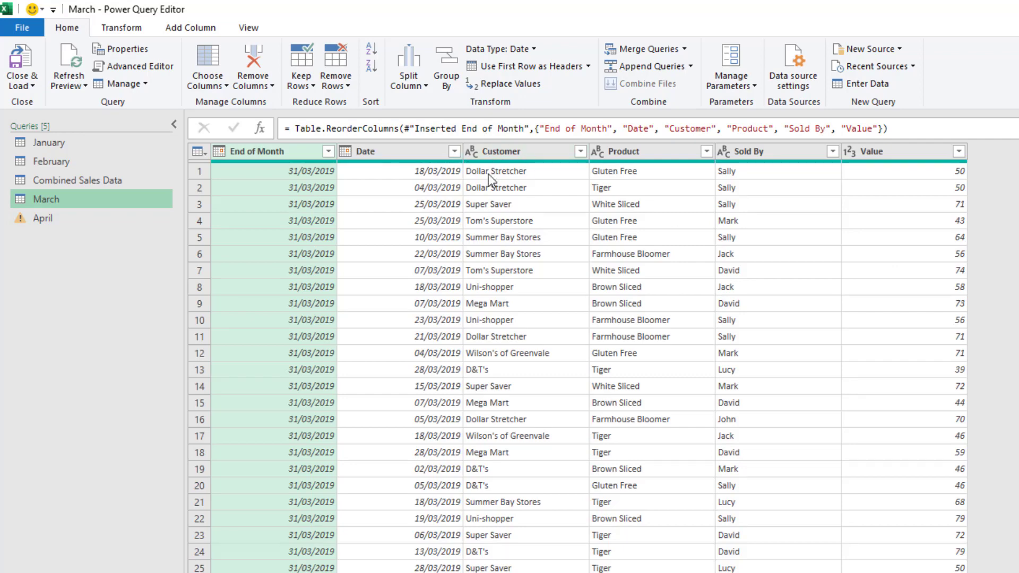
click(62, 215)
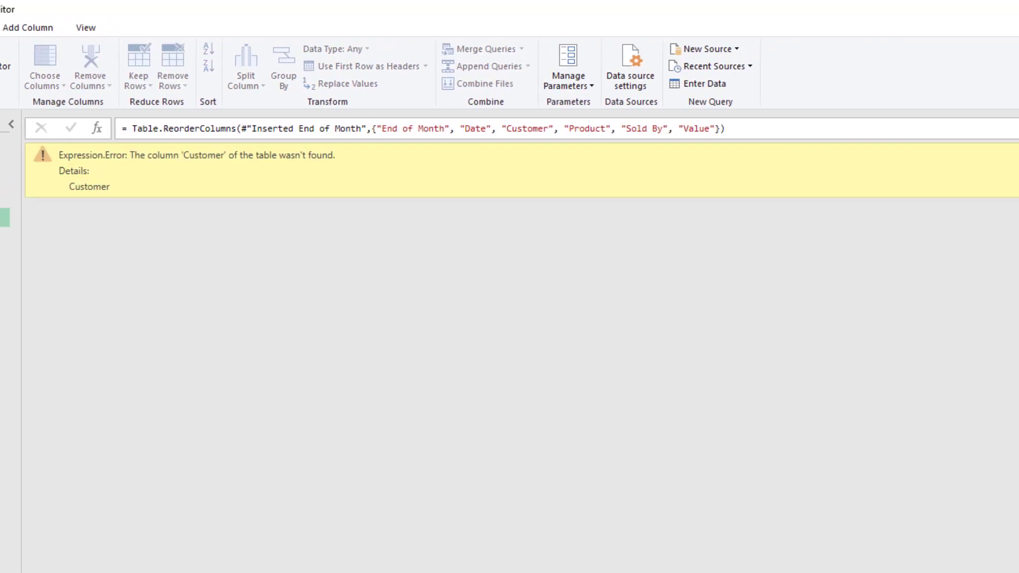
click(855, 266)
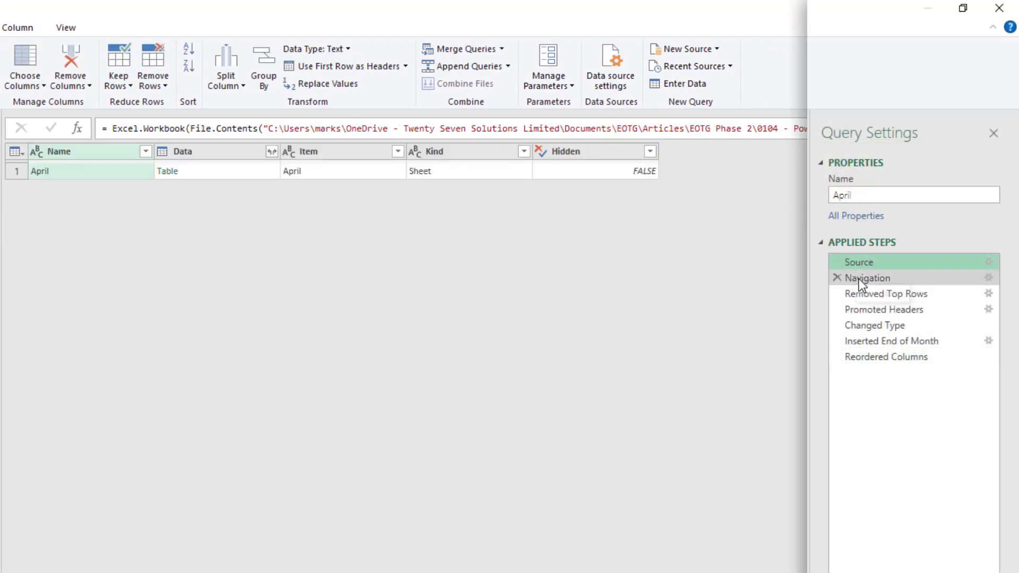
click(859, 279)
click(864, 293)
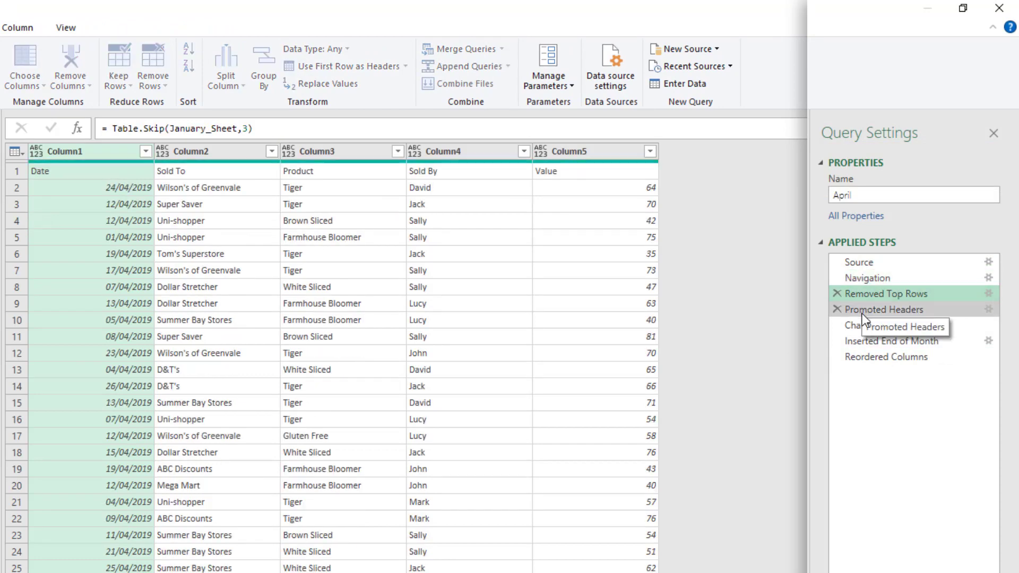
click(864, 310)
click(862, 325)
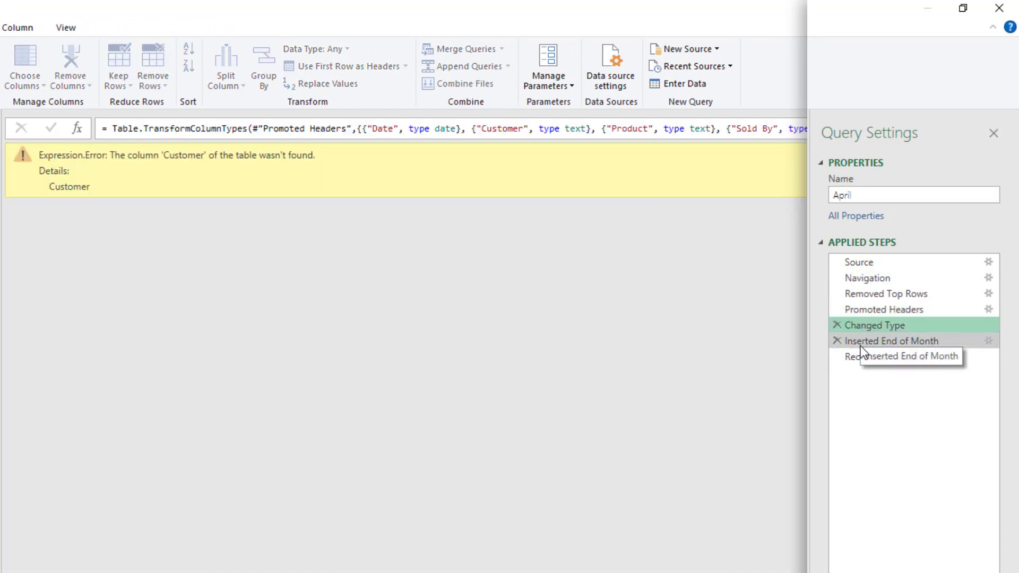
click(861, 342)
click(861, 356)
click(859, 326)
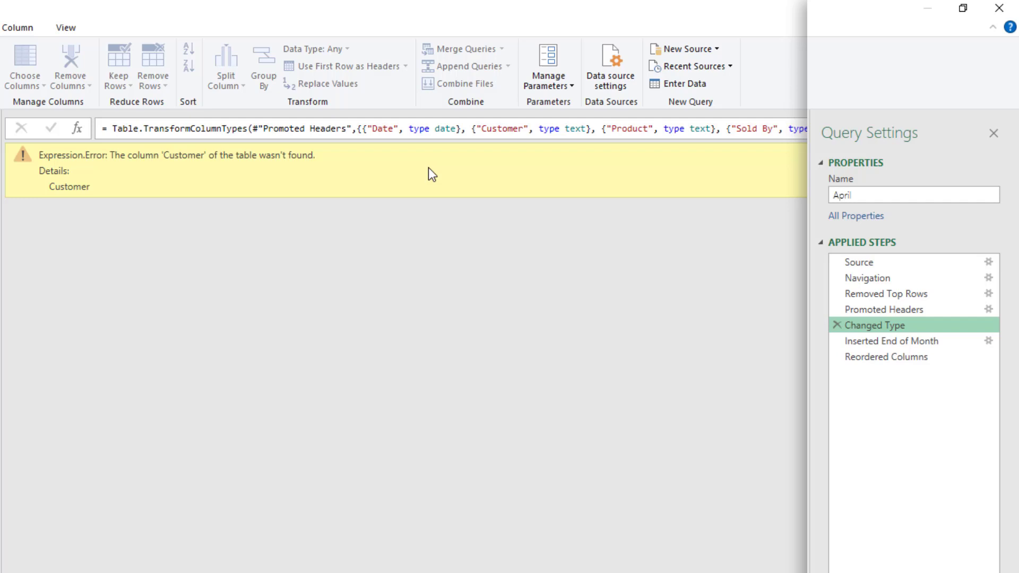
- Replace "Customer" with "Sold To" in April's Changed Type and Reordered Columns formulas
click(524, 130)
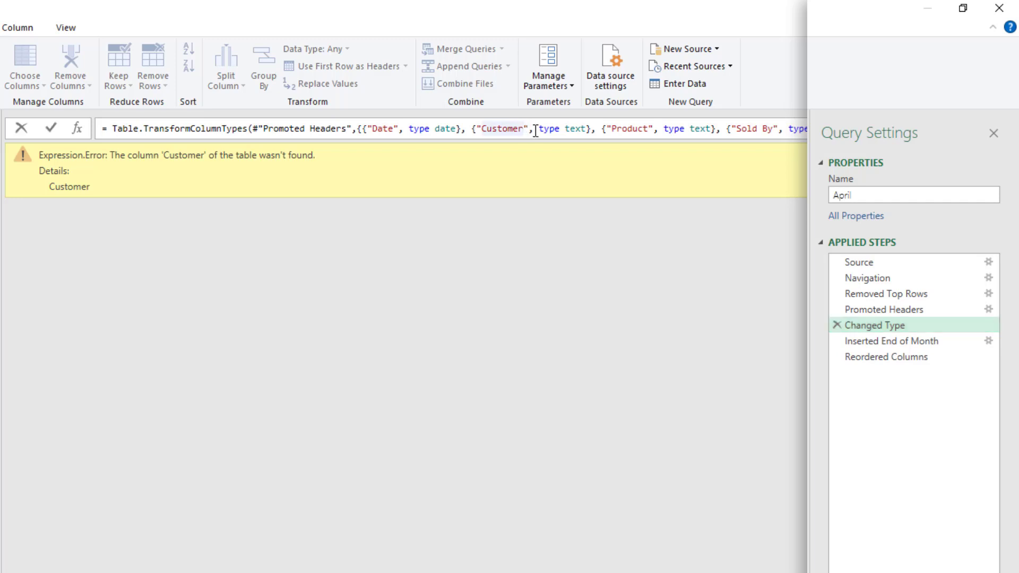
key(BackSpace)
key(BackSpace)
key(BackSpace)
key(BackSpace)
key(BackSpace)
key(BackSpace)
key(BackSpace)
key(BackSpace)
text(S)
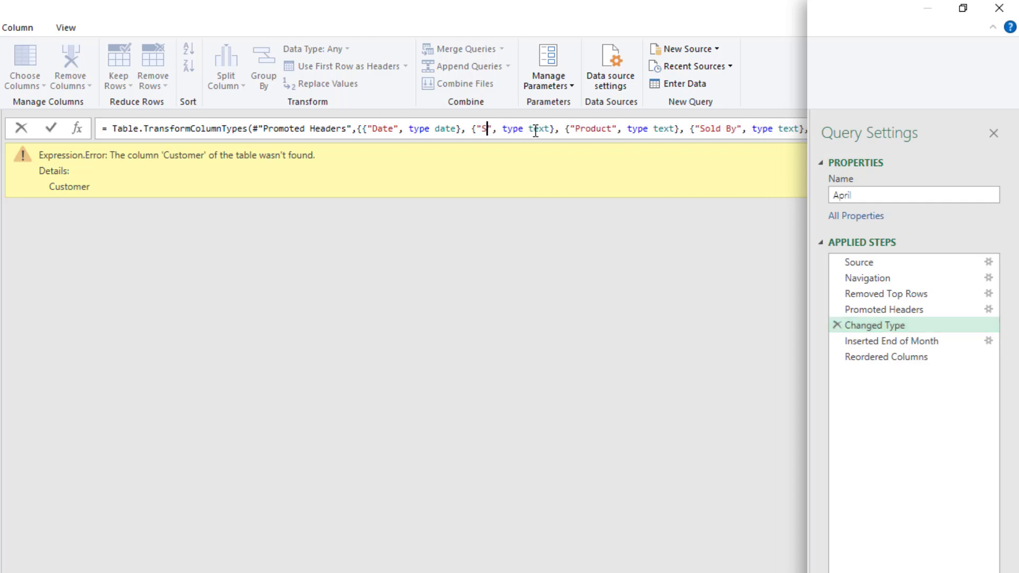
text(old To)
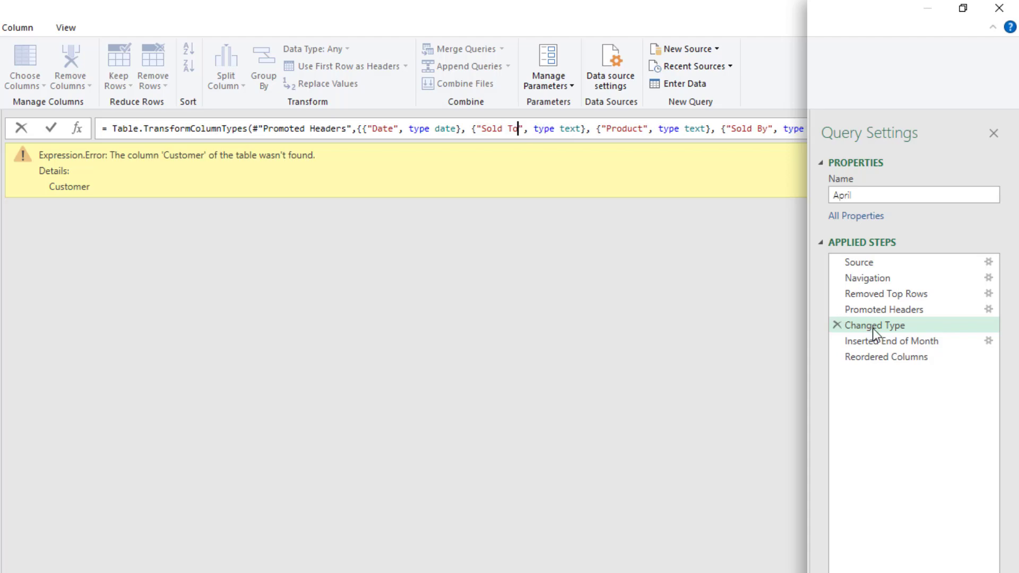
key(Return)
click(876, 357)
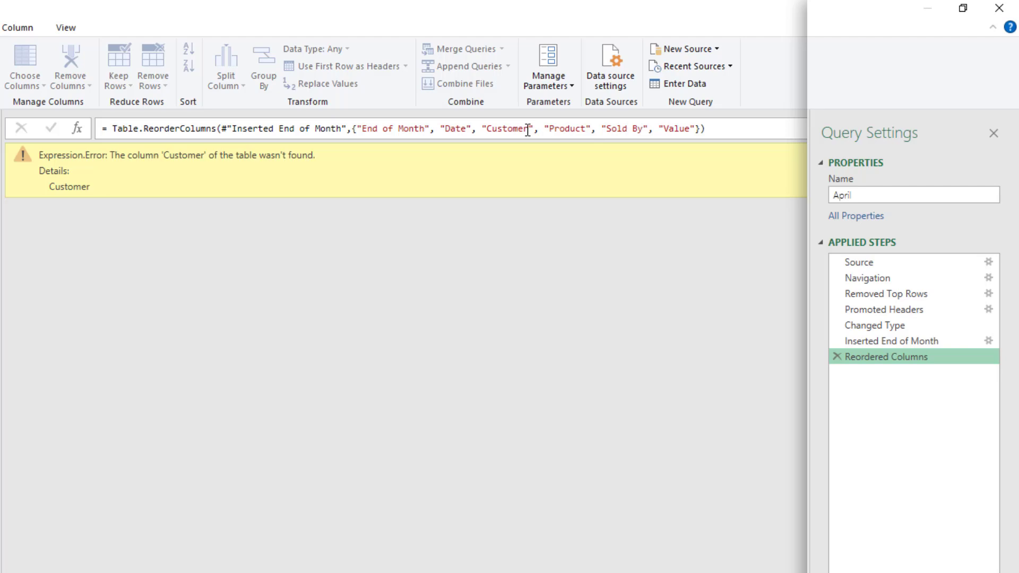
drag(528, 130, 489, 132)
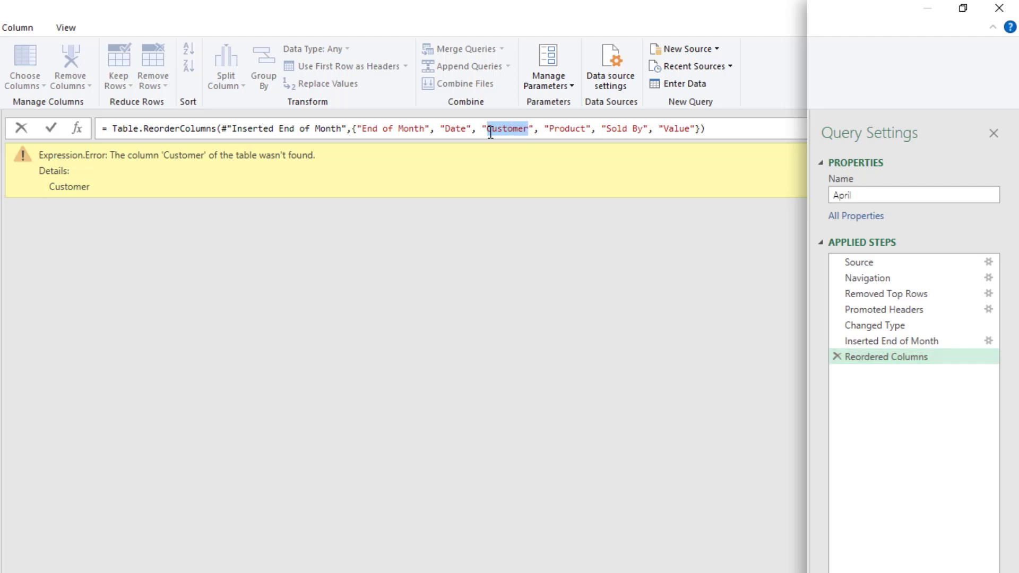
text(Sold To)
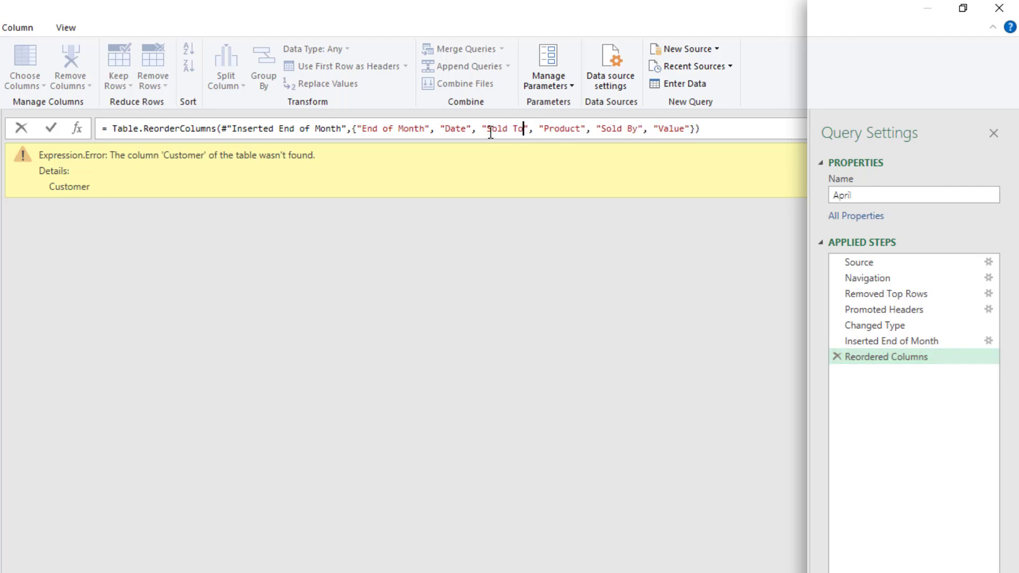
key(Return)
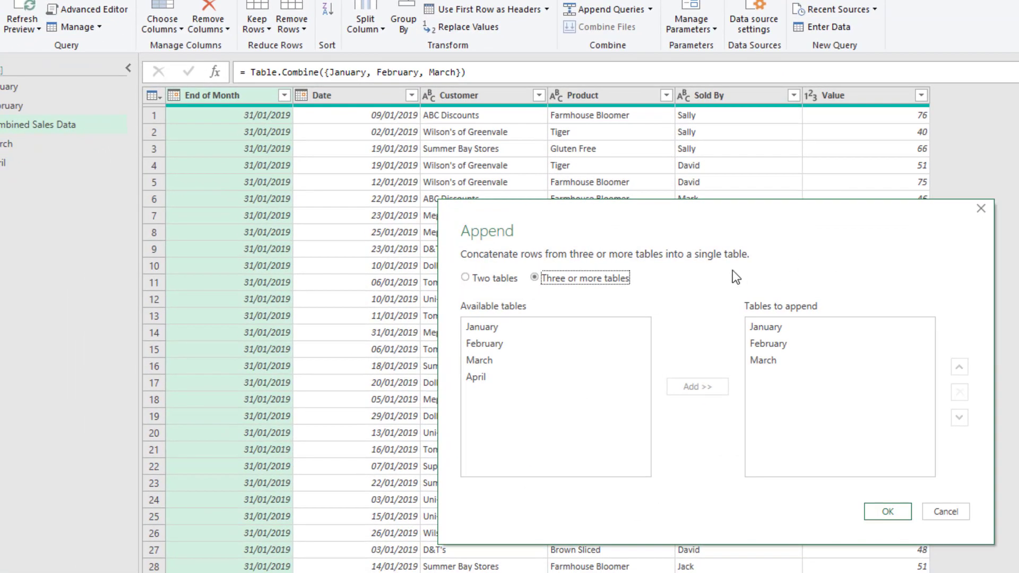
- Add April to the Combined Sales Data append and inspect April's rows from row 151
click(481, 376)
click(696, 388)
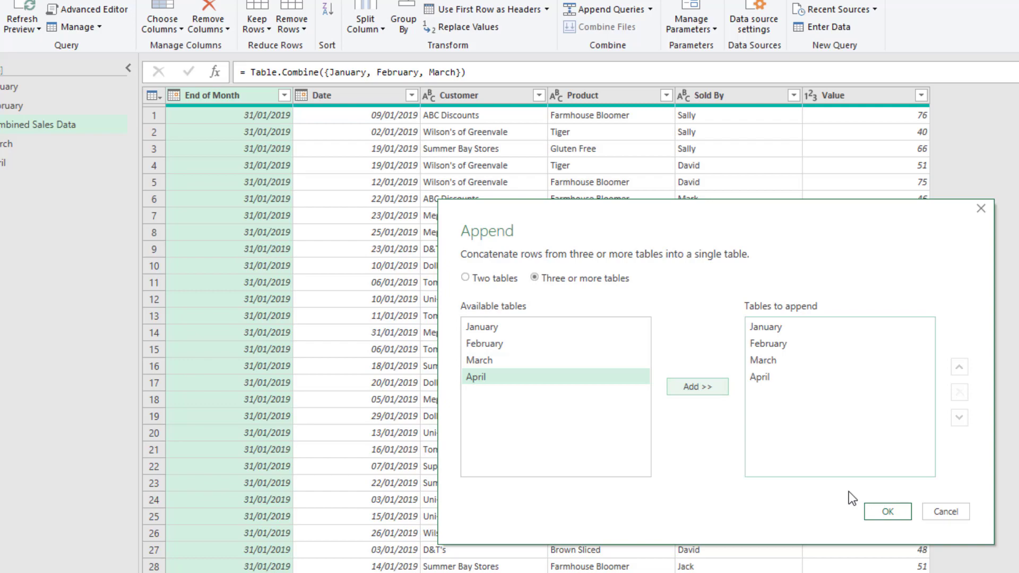
click(886, 512)
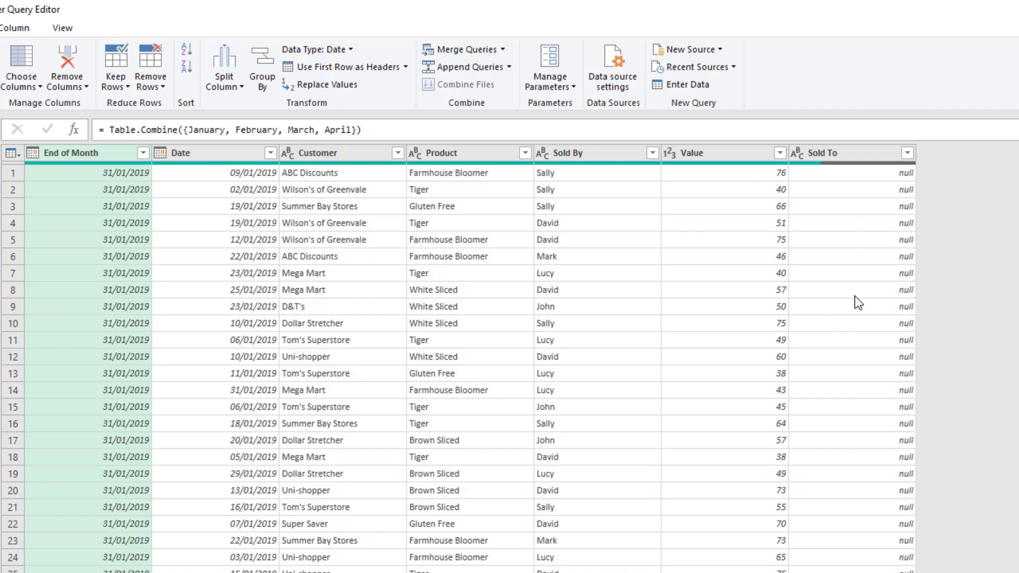
scroll(855, 297, down, 20)
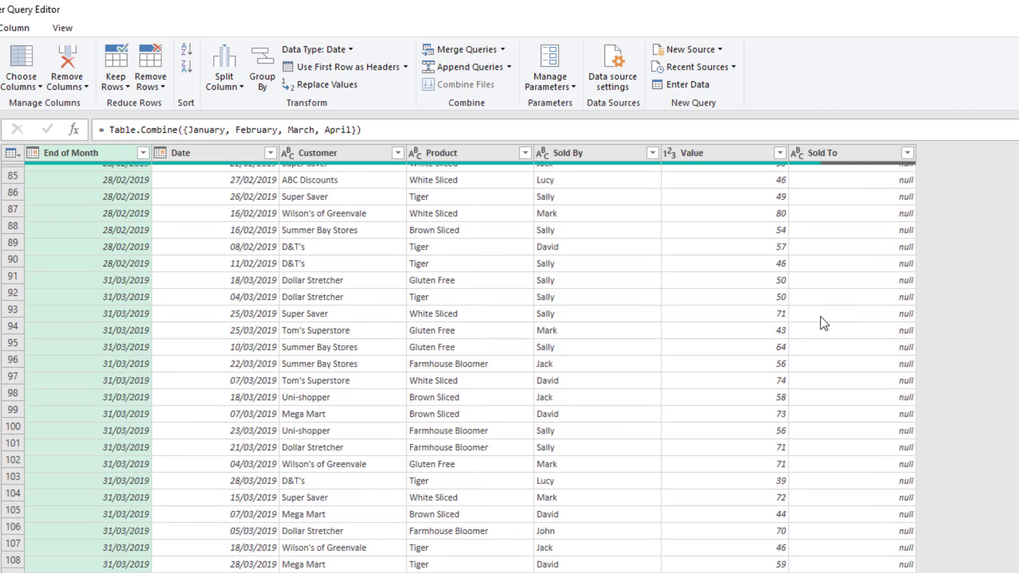
scroll(823, 322, down, 20)
scroll(823, 323, up, 10)
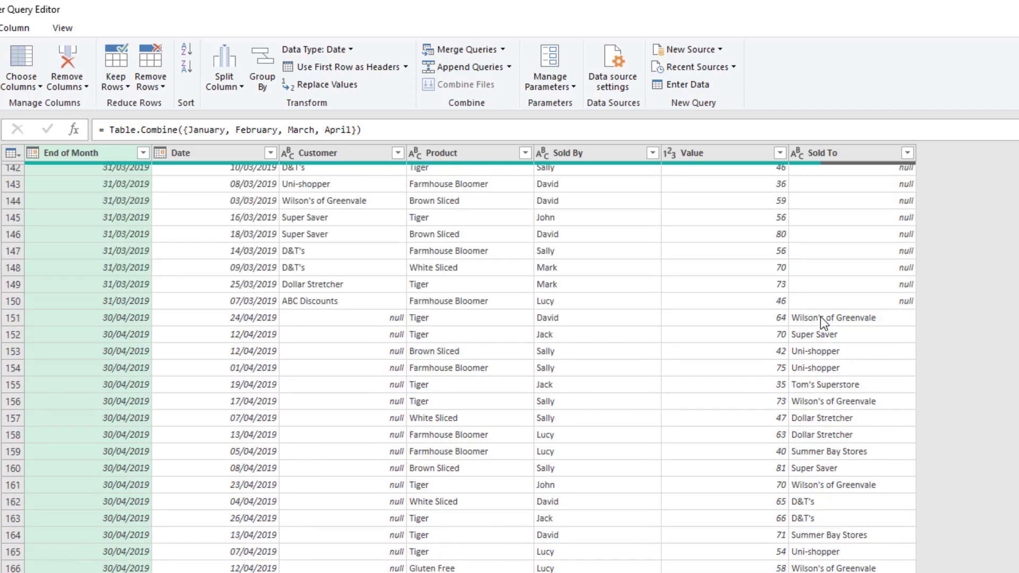
click(12, 315)
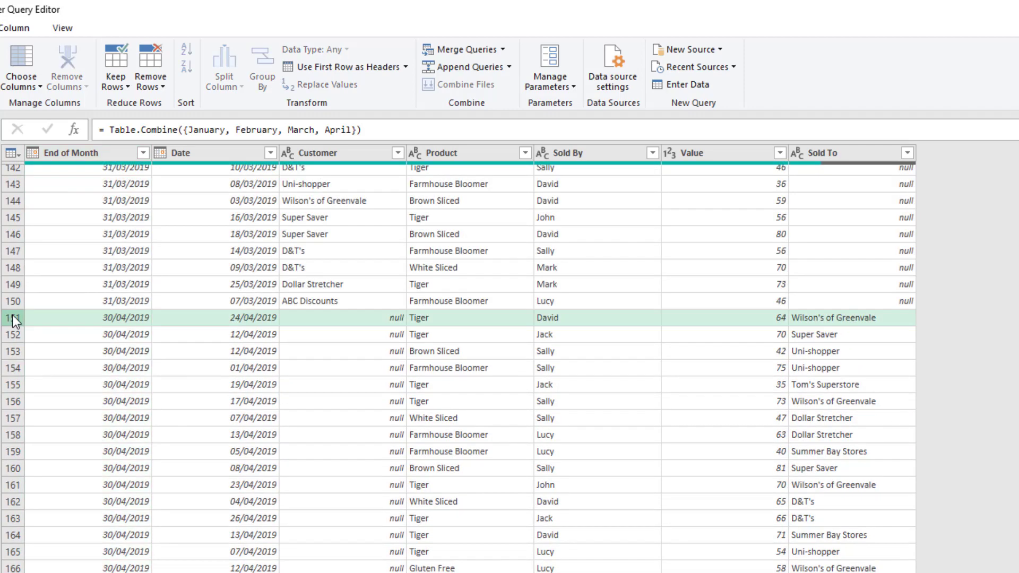
click(14, 301)
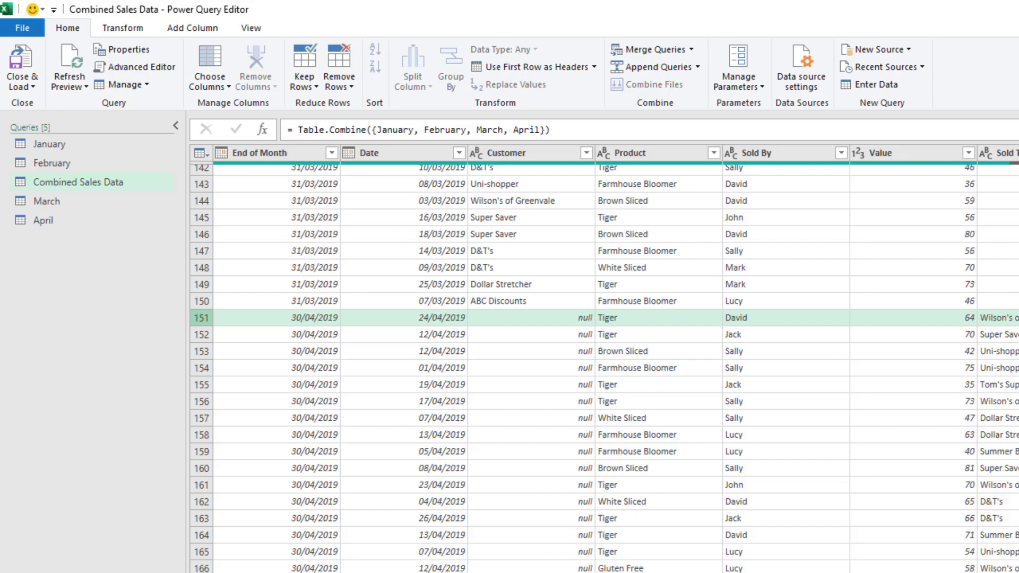
- Rename the April query's Sold To column to Customer and check Combined Sales Data's columns
click(45, 220)
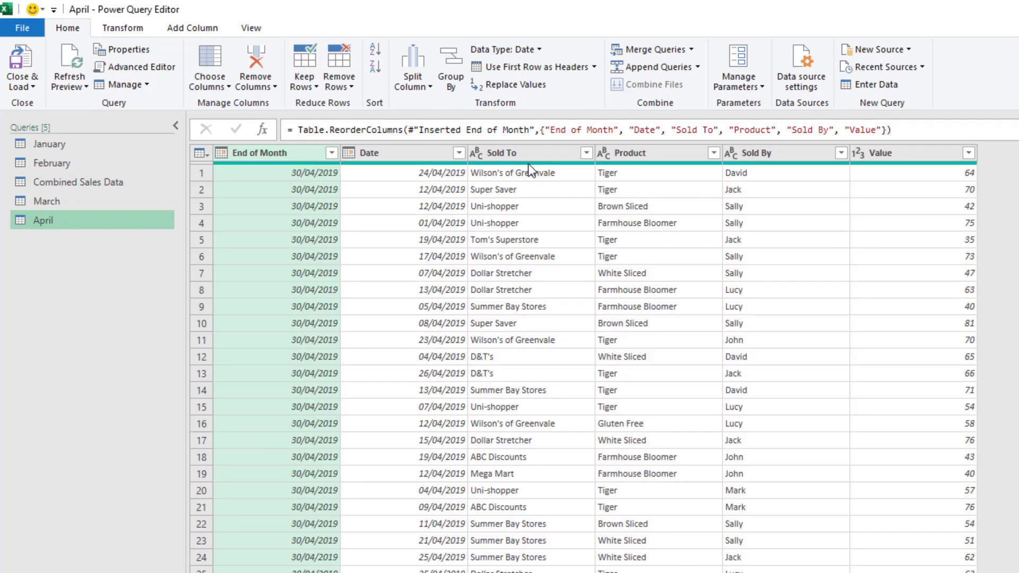
double_click(517, 155)
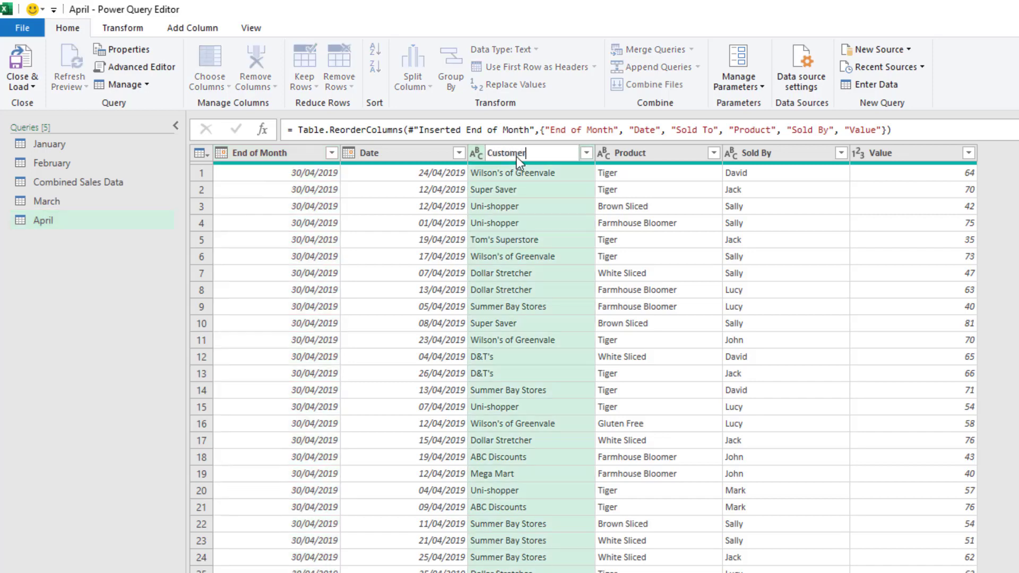
text(Customer)
key(Return)
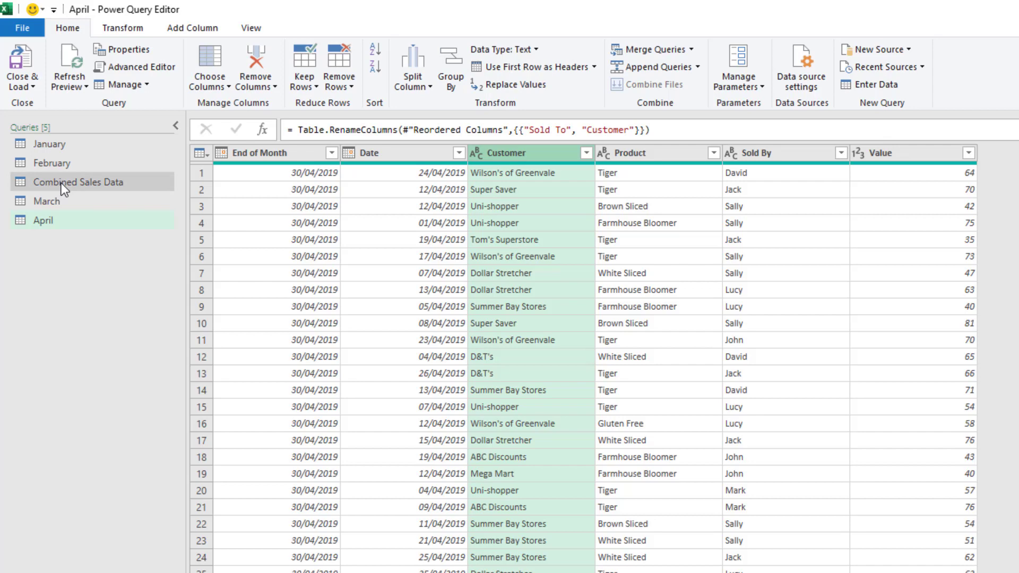
click(63, 183)
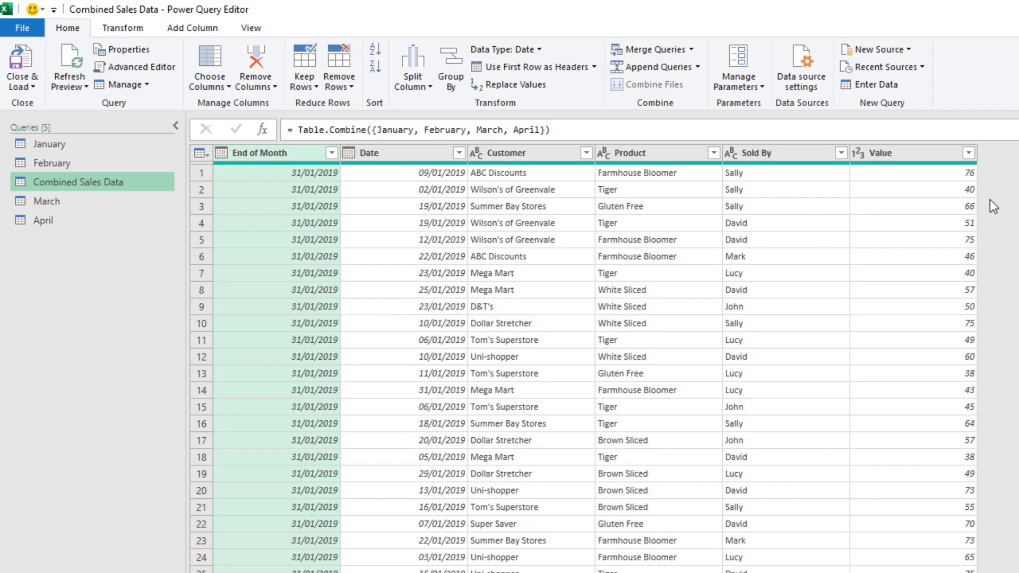
- Close and load the queries to Excel as Only Create Connection
click(33, 85)
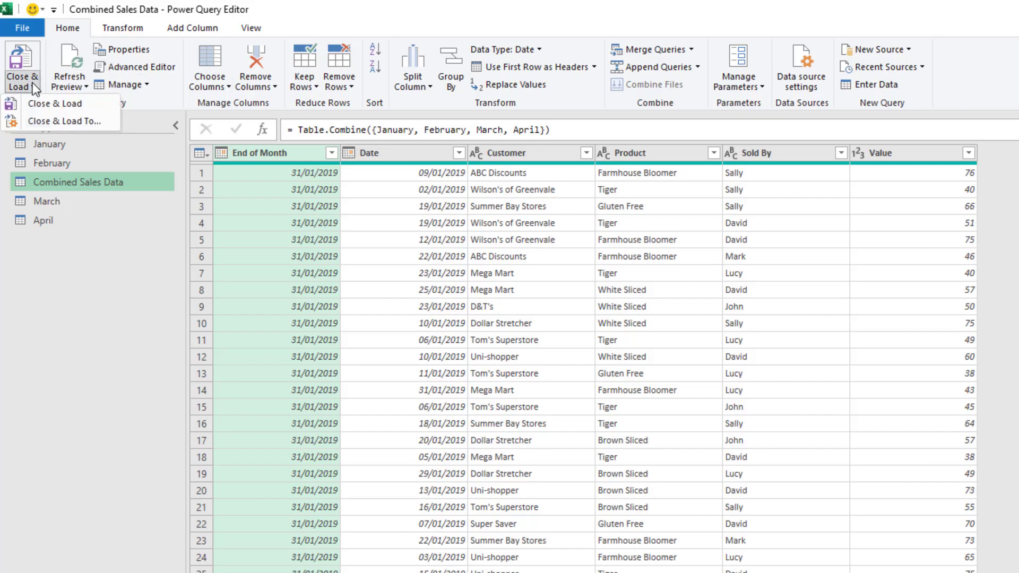
click(50, 118)
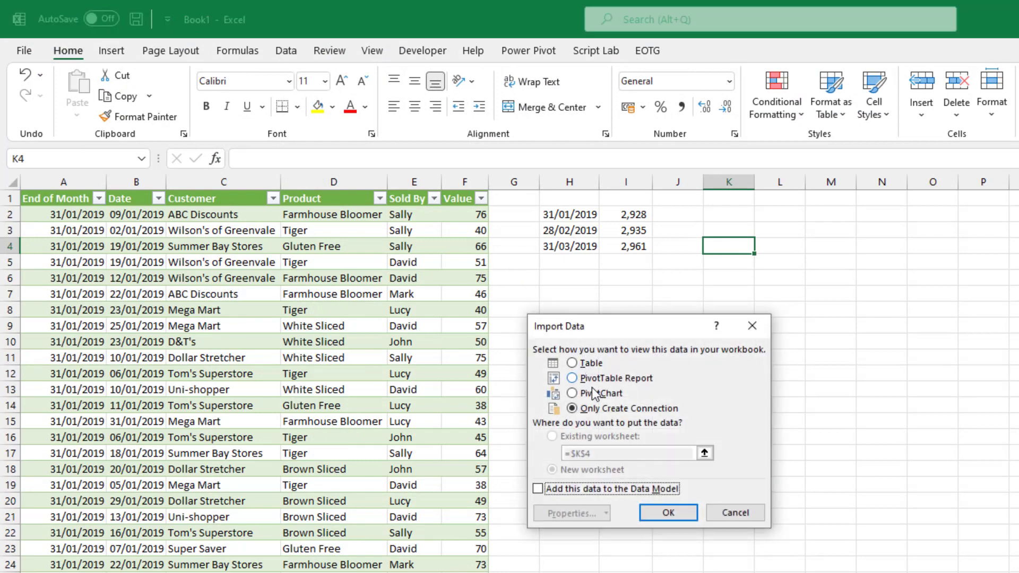
click(662, 513)
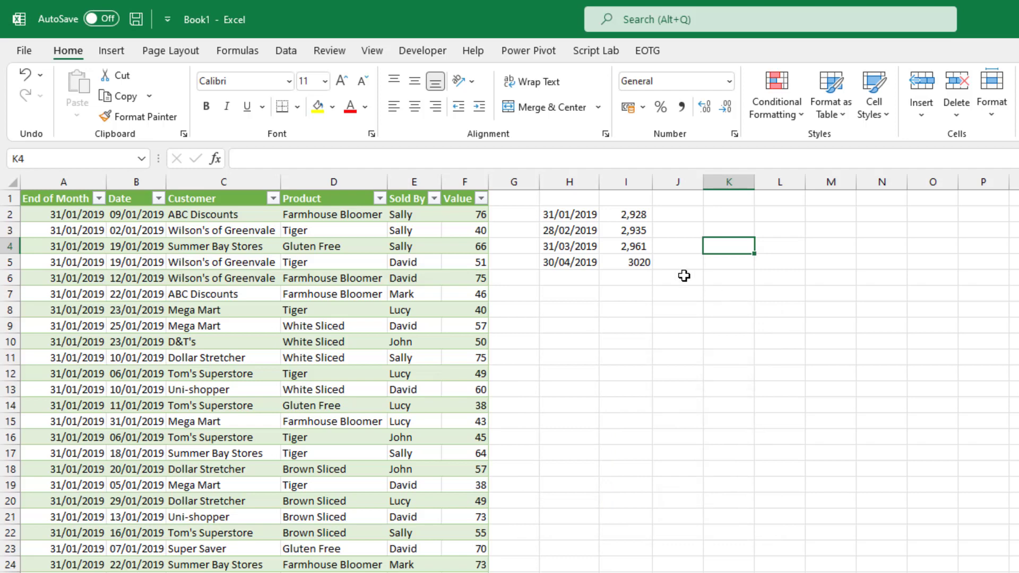
- Copy the March total's number format onto April's 3,020 total in I5
click(635, 243)
click(154, 117)
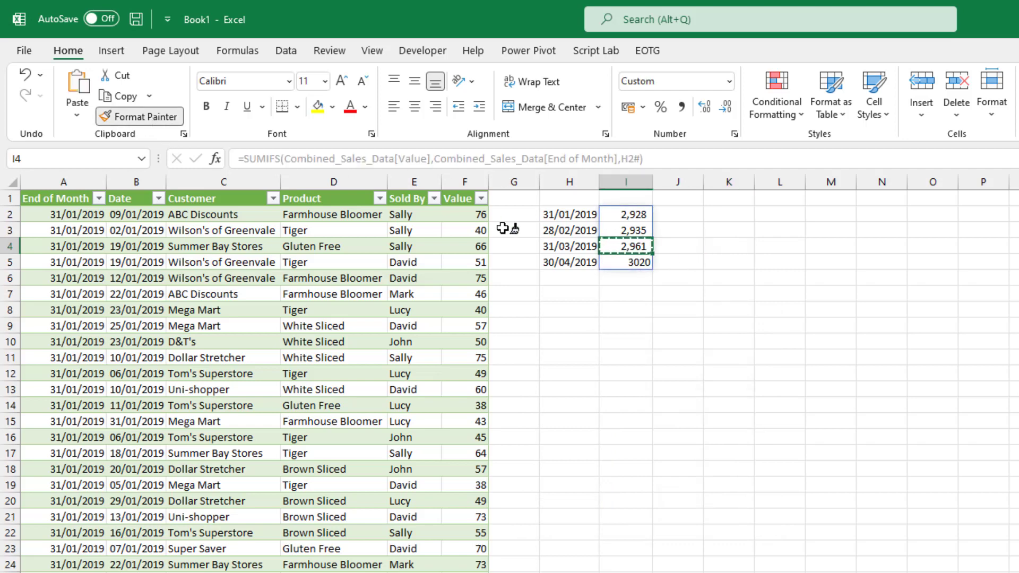
click(632, 262)
drag(562, 214, 574, 262)
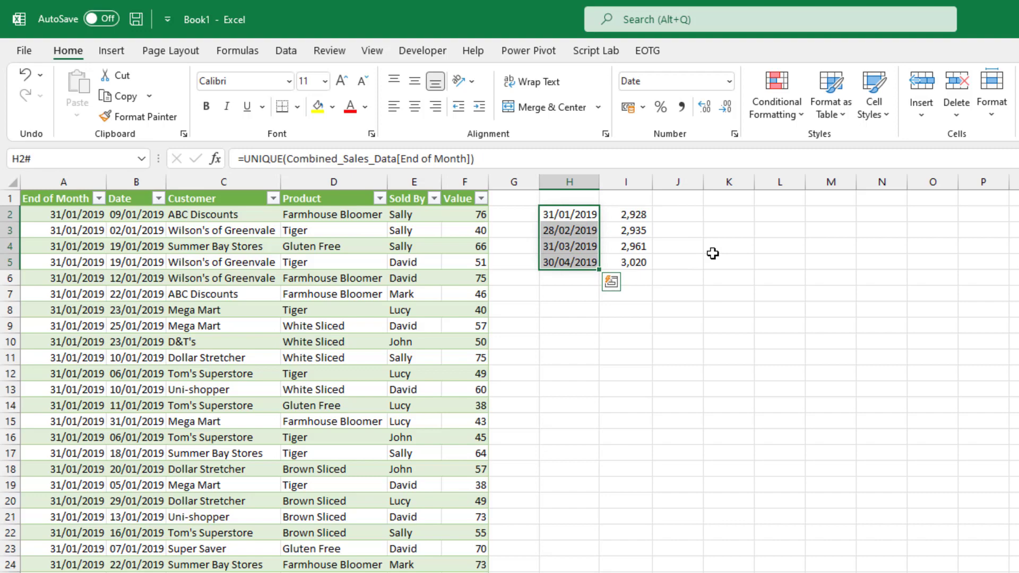